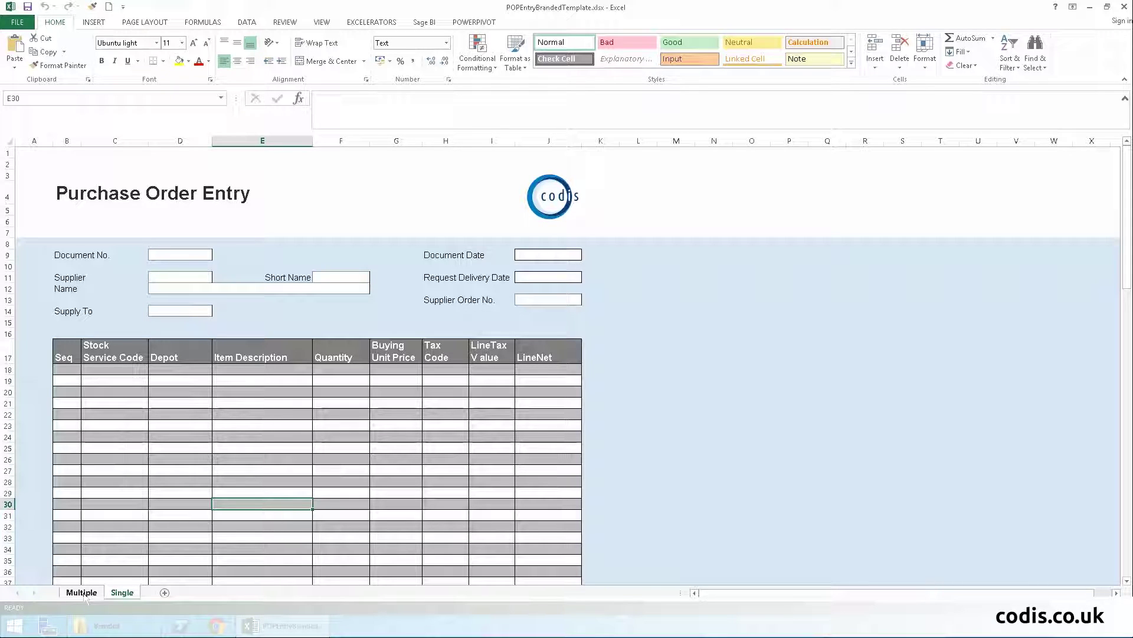
- Return to the Single order sheet and log in to the Sage200Demo company in Excelerator
{"action": "left_click", "coordinate": [81, 592]}
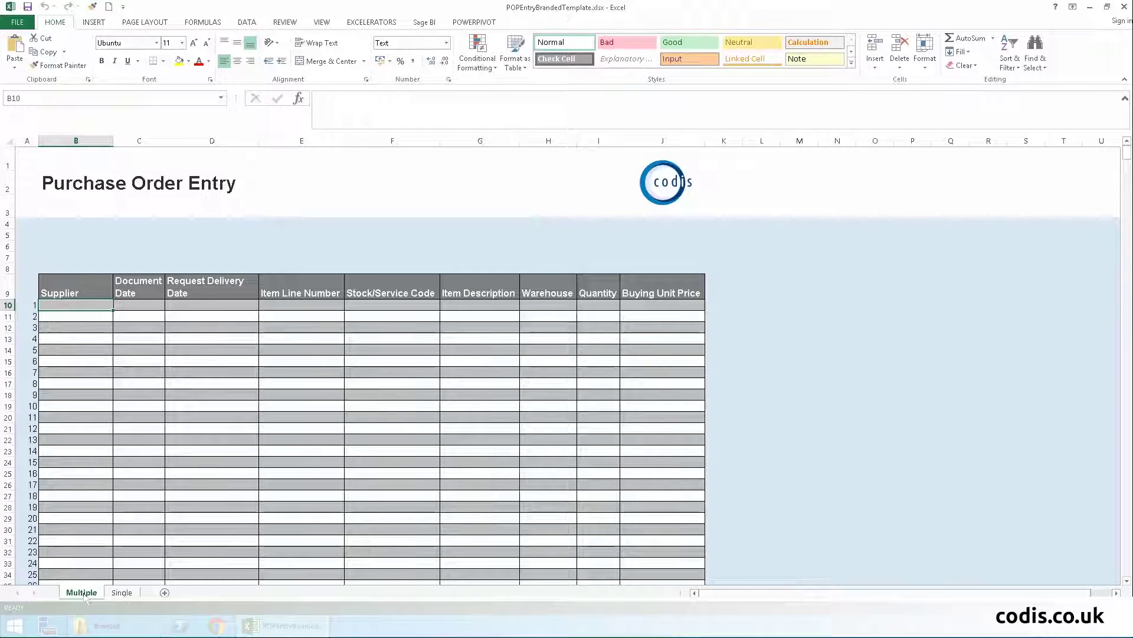
{"action": "left_click", "coordinate": [122, 592]}
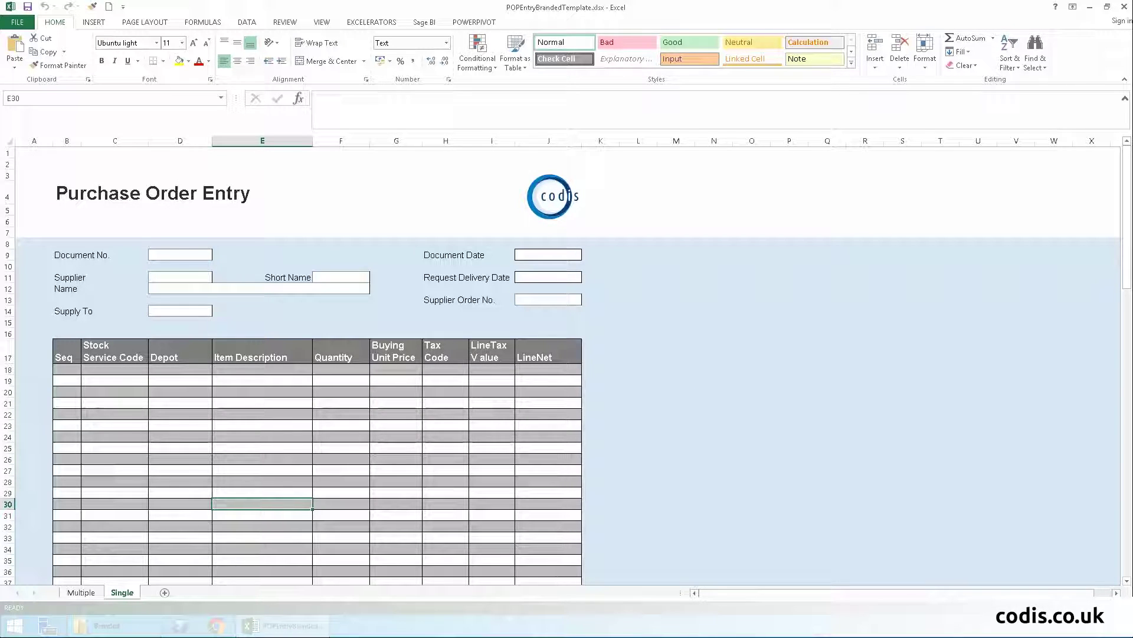
{"action": "left_click", "coordinate": [371, 22]}
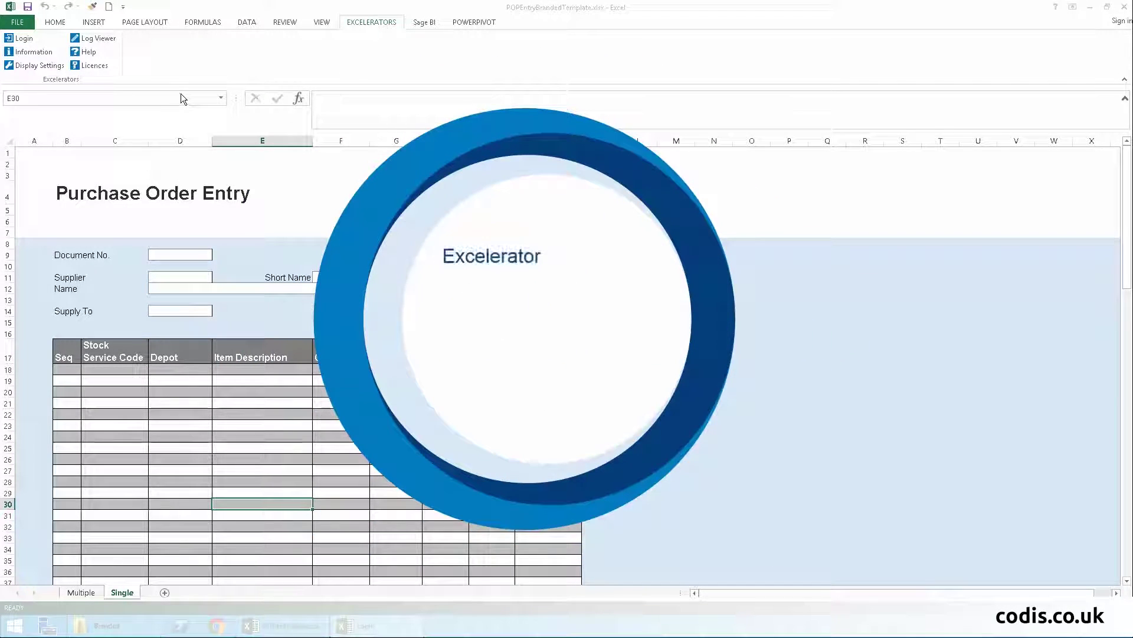
{"action": "left_click", "coordinate": [521, 305]}
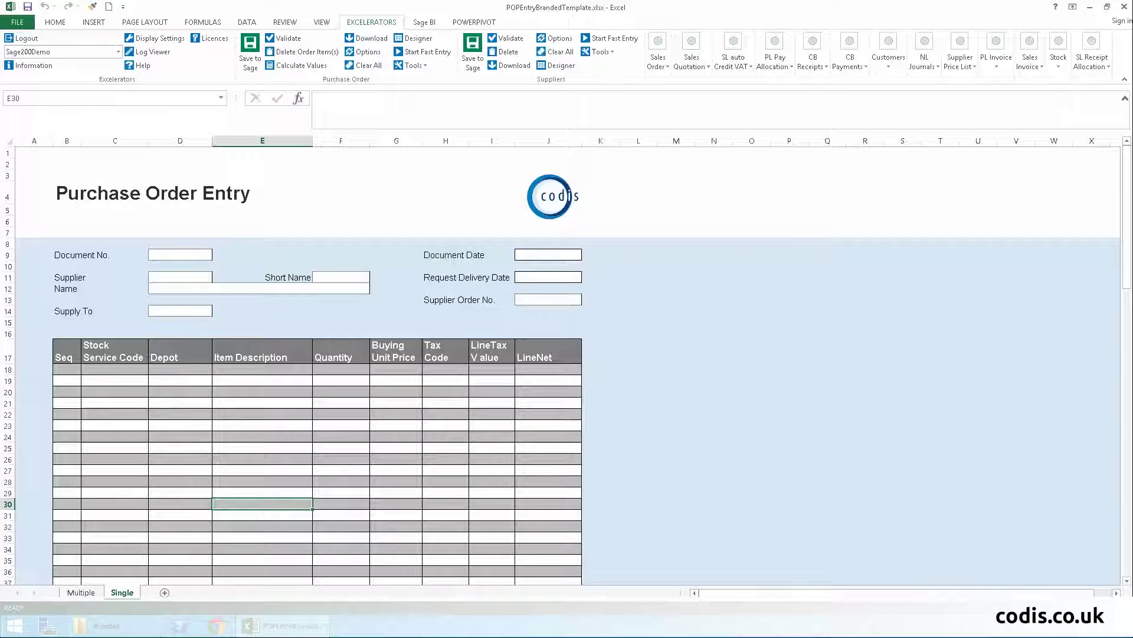
{"action": "left_click", "coordinate": [445, 480]}
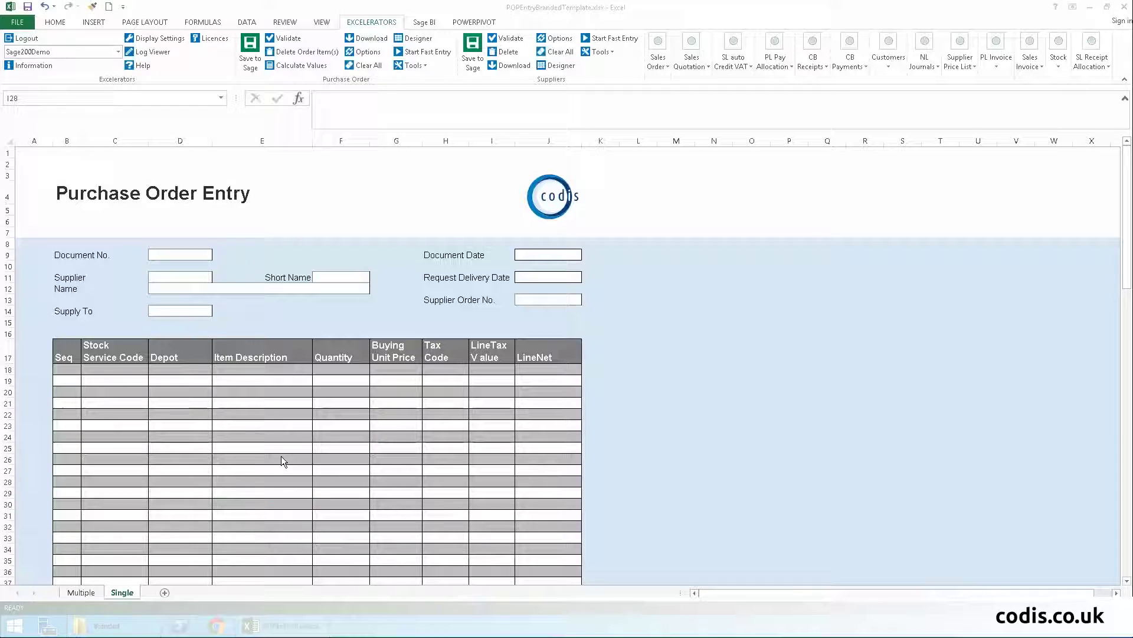
- Set the order's supplier to CHR001, Chrome Decor Wholesale
{"action": "left_click", "coordinate": [180, 277]}
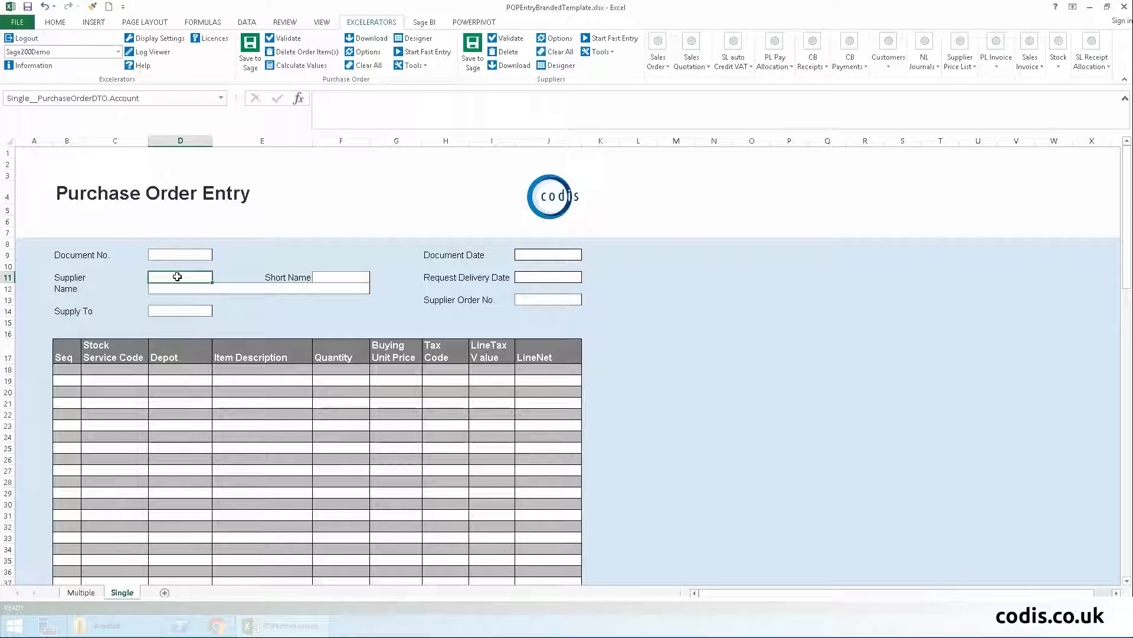
{"action": "right_click", "coordinate": [178, 278]}
{"action": "left_click", "coordinate": [227, 225]}
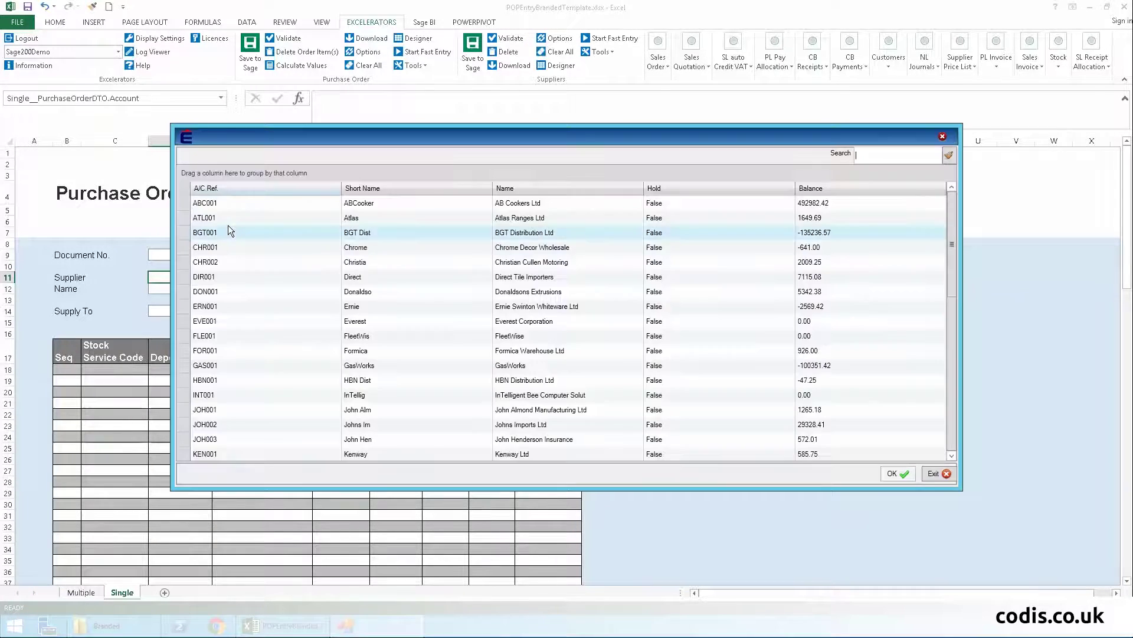
{"action": "left_click", "coordinate": [366, 248]}
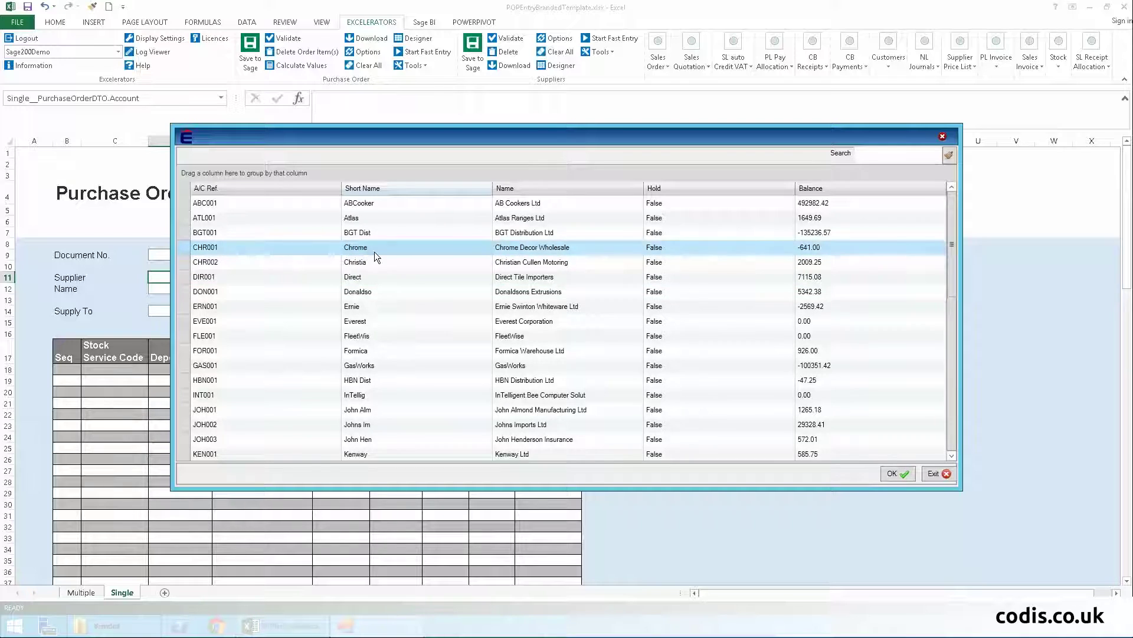
{"action": "left_click", "coordinate": [893, 474]}
- Set both the document date and the requested delivery date to 21/03/2016
{"action": "left_click", "coordinate": [549, 254]}
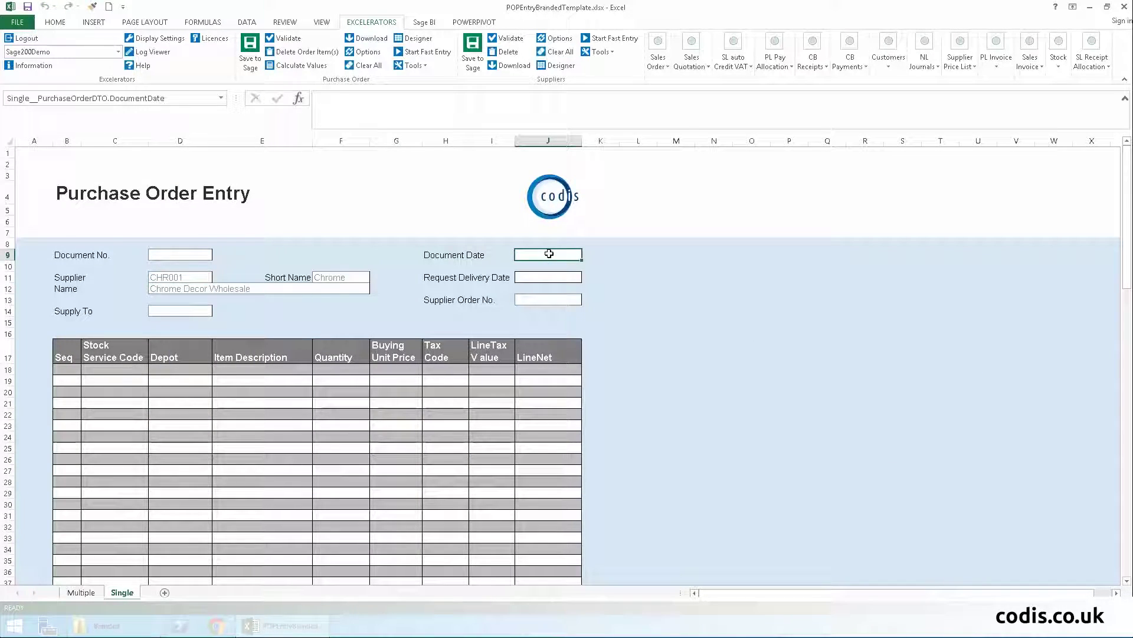
{"action": "right_click", "coordinate": [550, 254]}
{"action": "left_click", "coordinate": [589, 255]}
{"action": "left_click", "coordinate": [514, 319]}
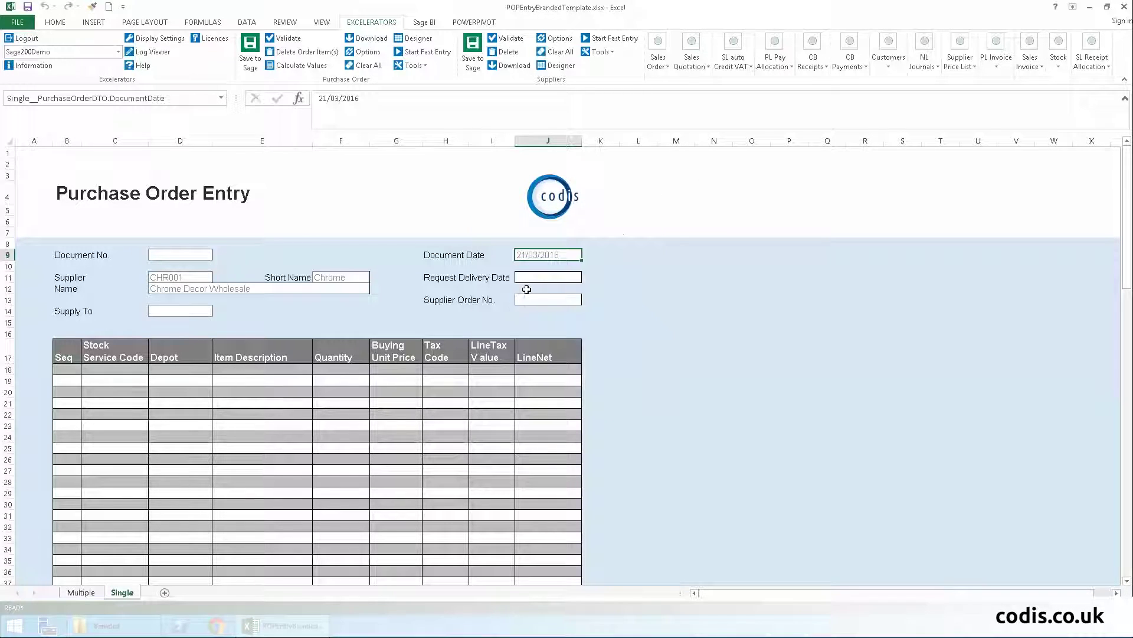
{"action": "left_click", "coordinate": [549, 278]}
{"action": "right_click", "coordinate": [549, 277]}
{"action": "left_click", "coordinate": [585, 224]}
{"action": "left_click", "coordinate": [515, 319]}
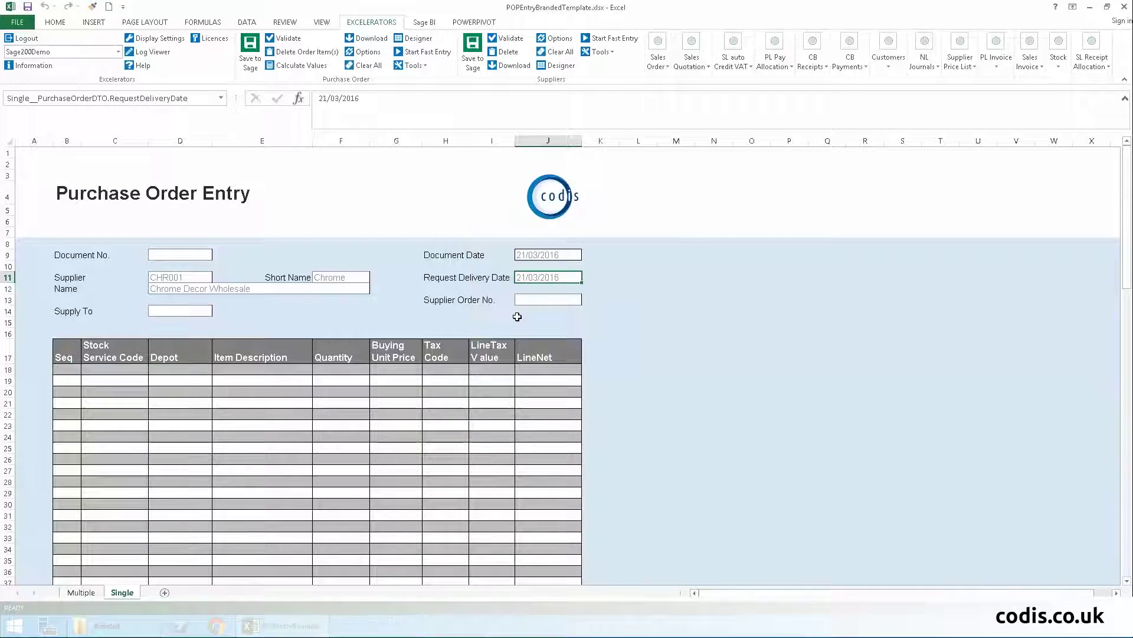
- Put the Beech Base Double Cabinet stock item on order line 18
{"action": "left_click", "coordinate": [103, 370]}
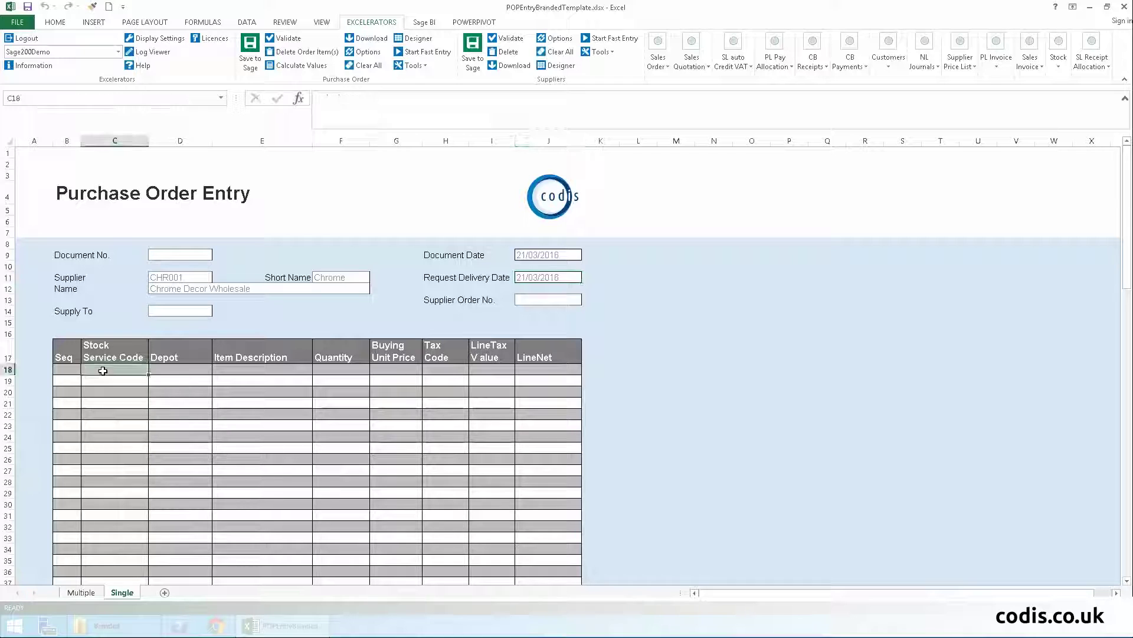
{"action": "right_click", "coordinate": [115, 369]}
{"action": "left_click", "coordinate": [152, 227]}
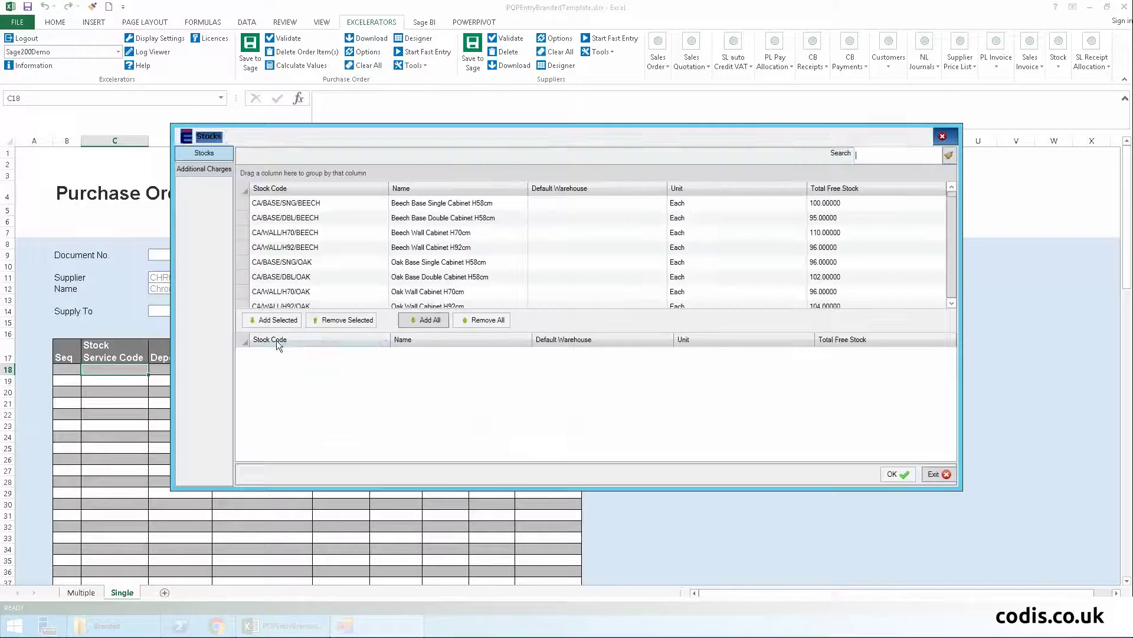
{"action": "left_click", "coordinate": [412, 218]}
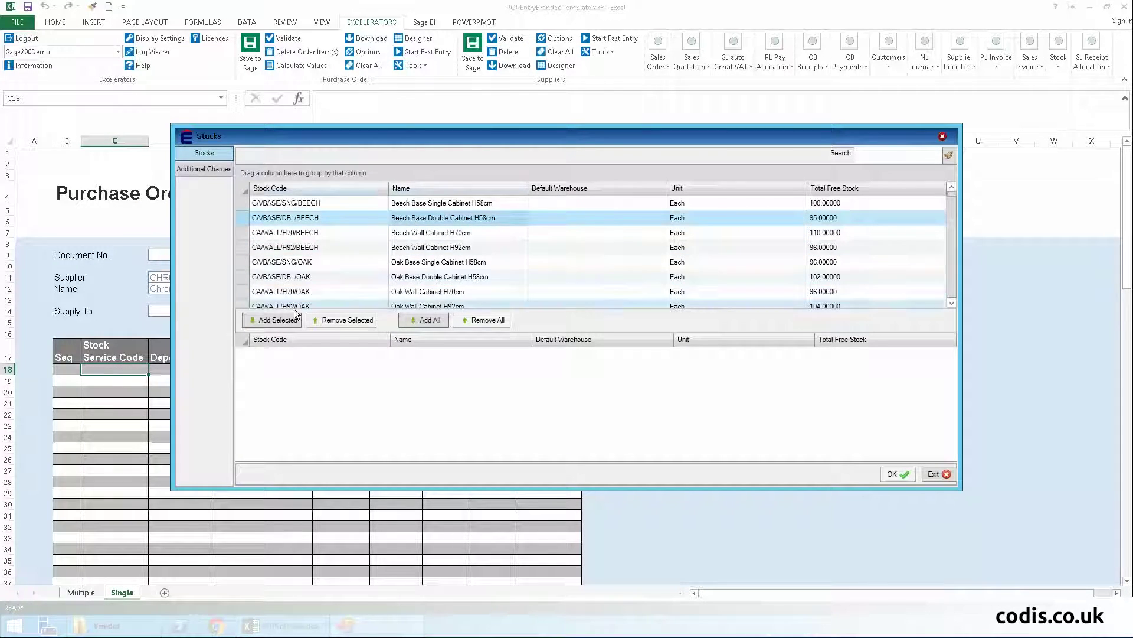
{"action": "left_click", "coordinate": [275, 320]}
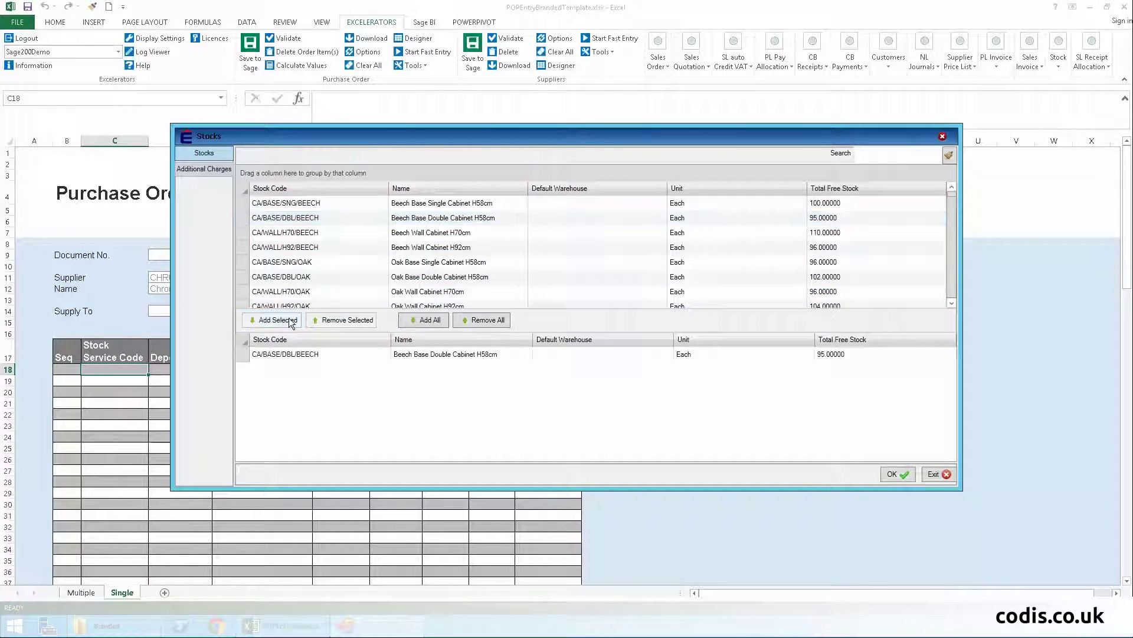
{"action": "left_click", "coordinate": [897, 473]}
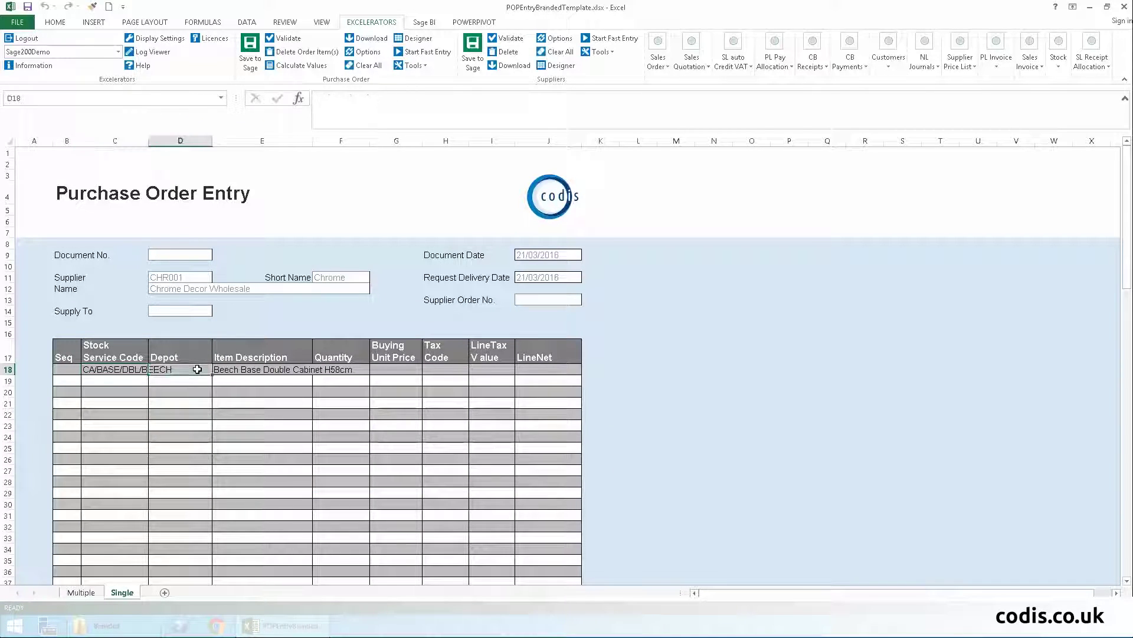
- Set WAREHOUSE as line 18's depot and select its Quantity cell
{"action": "right_click", "coordinate": [197, 369]}
{"action": "left_click", "coordinate": [240, 226]}
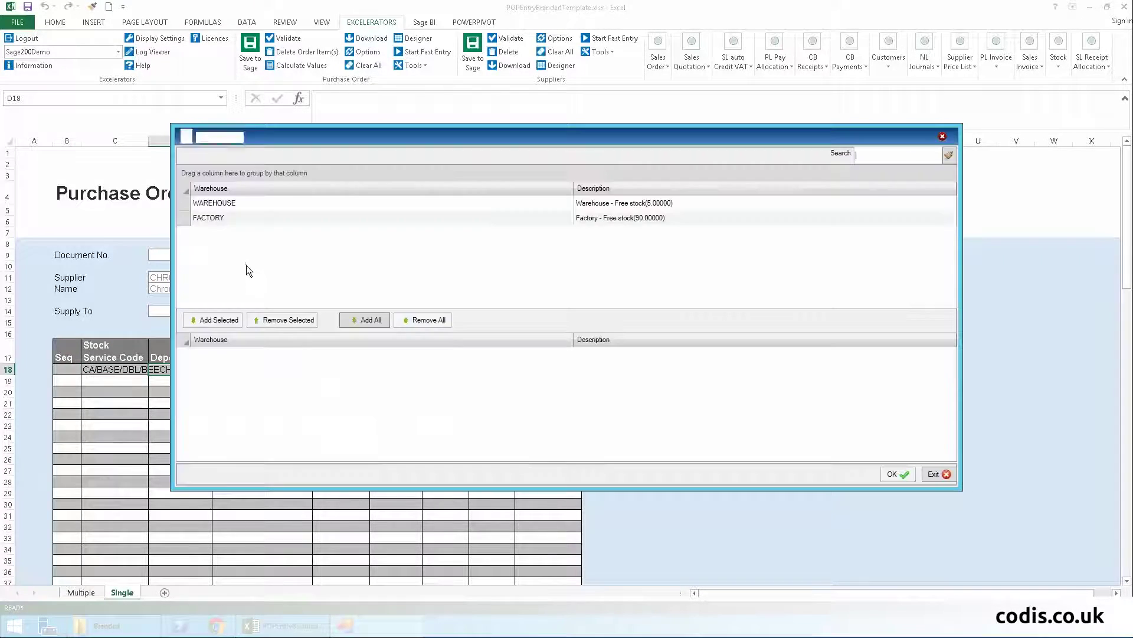
{"action": "left_click", "coordinate": [236, 203]}
{"action": "left_click", "coordinate": [217, 319]}
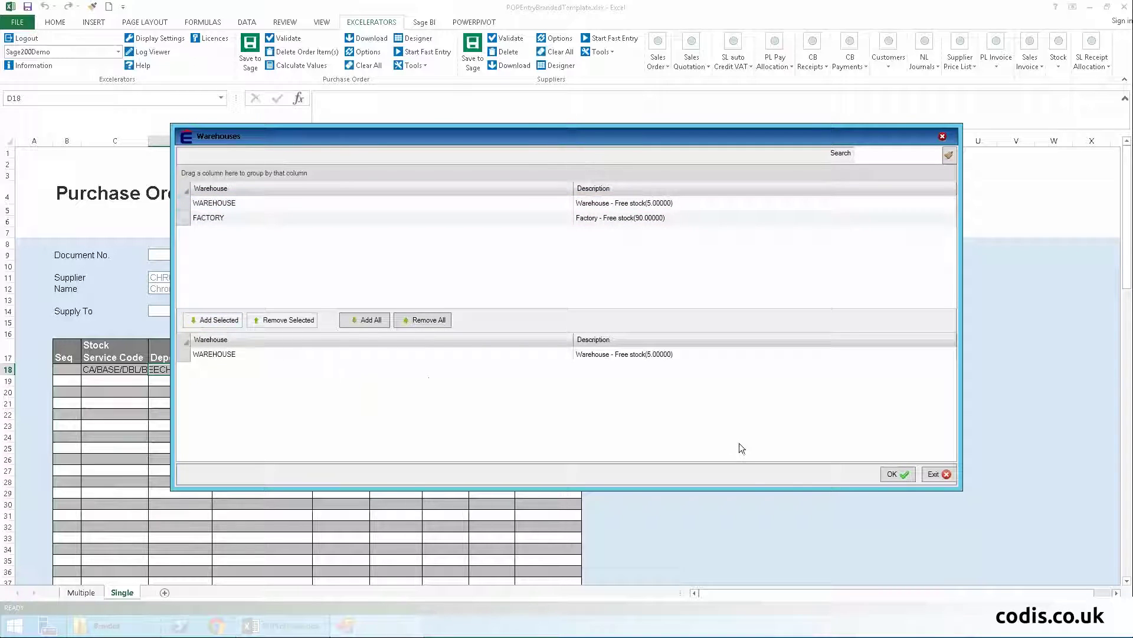
{"action": "left_click", "coordinate": [896, 474]}
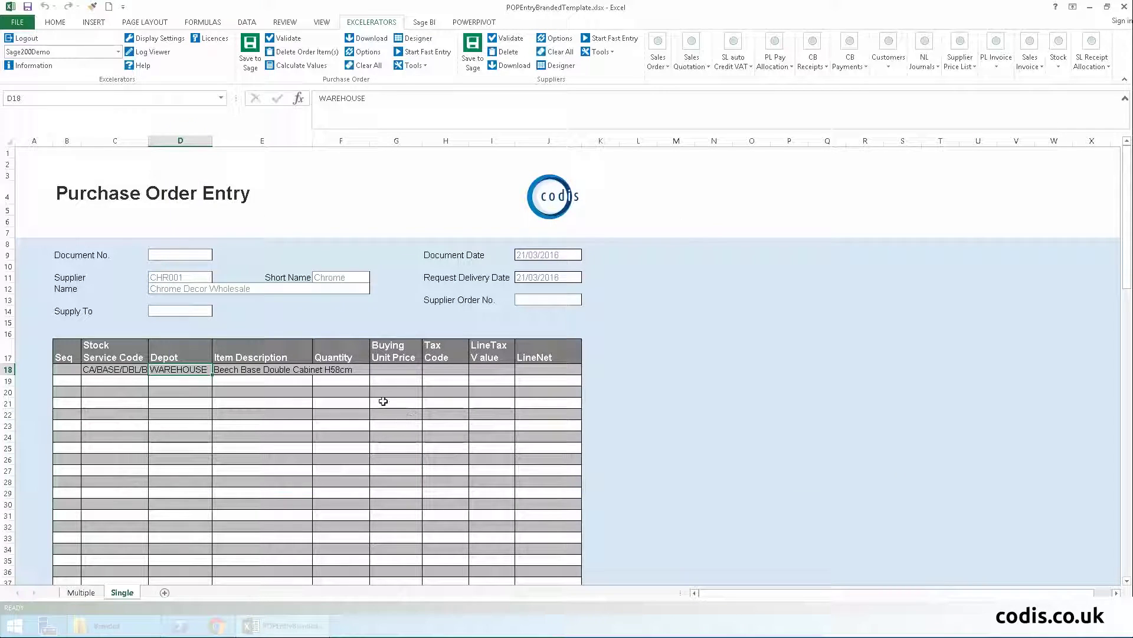
{"action": "left_click", "coordinate": [358, 369]}
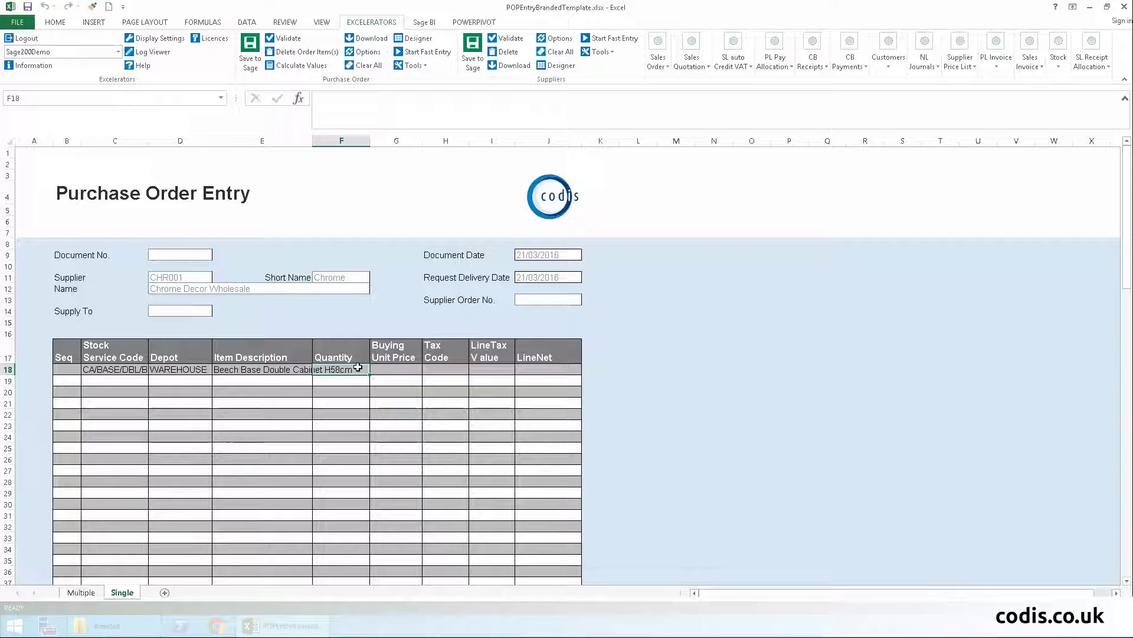
{"action": "type", "text": "12"}
{"action": "left_click", "coordinate": [376, 631]}
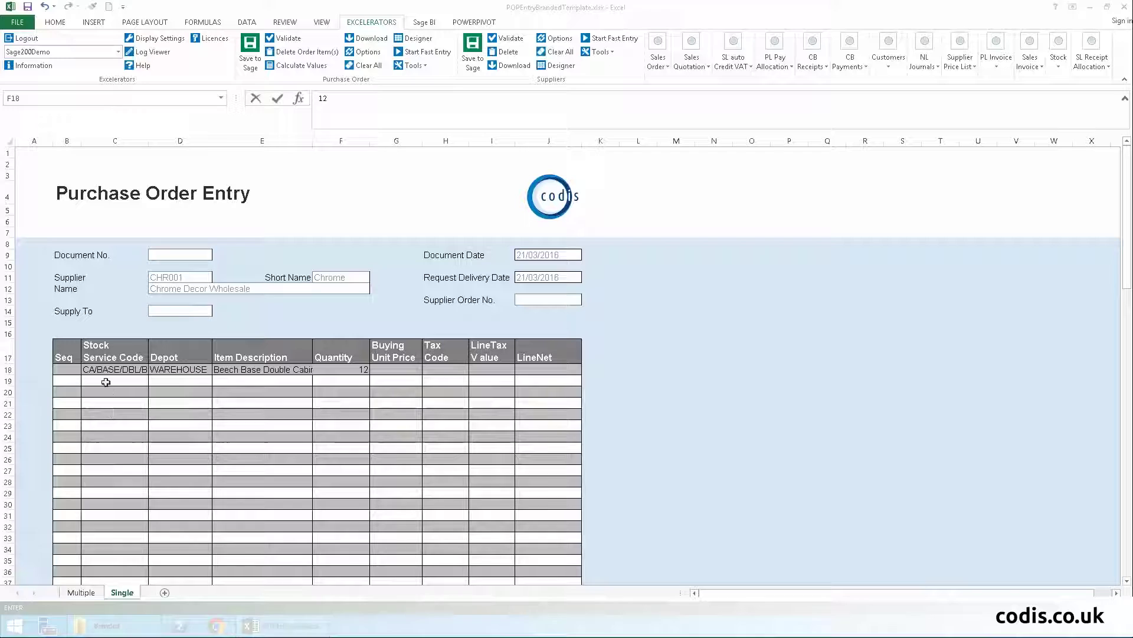
- Add Beech Wall Cabinet H70cm to line 19, supplied from WAREHOUSE
{"action": "right_click", "coordinate": [114, 381]}
{"action": "left_click", "coordinate": [142, 305]}
{"action": "double_click", "coordinate": [370, 232]}
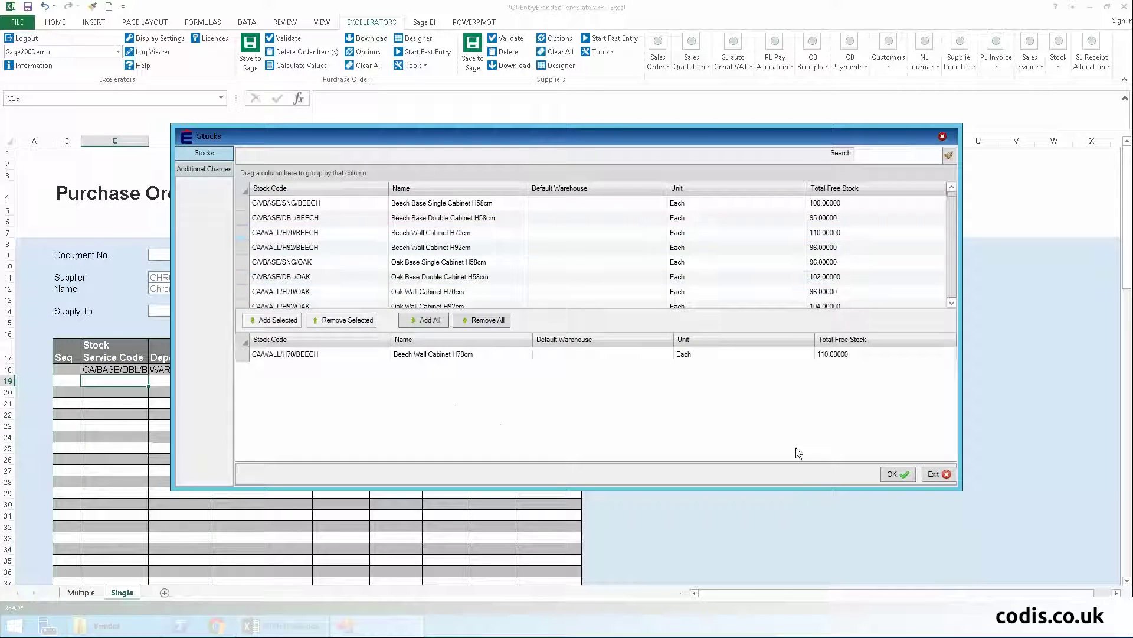
{"action": "left_click", "coordinate": [939, 475]}
{"action": "left_click", "coordinate": [190, 381]}
{"action": "right_click", "coordinate": [191, 381]}
{"action": "left_click", "coordinate": [244, 226]}
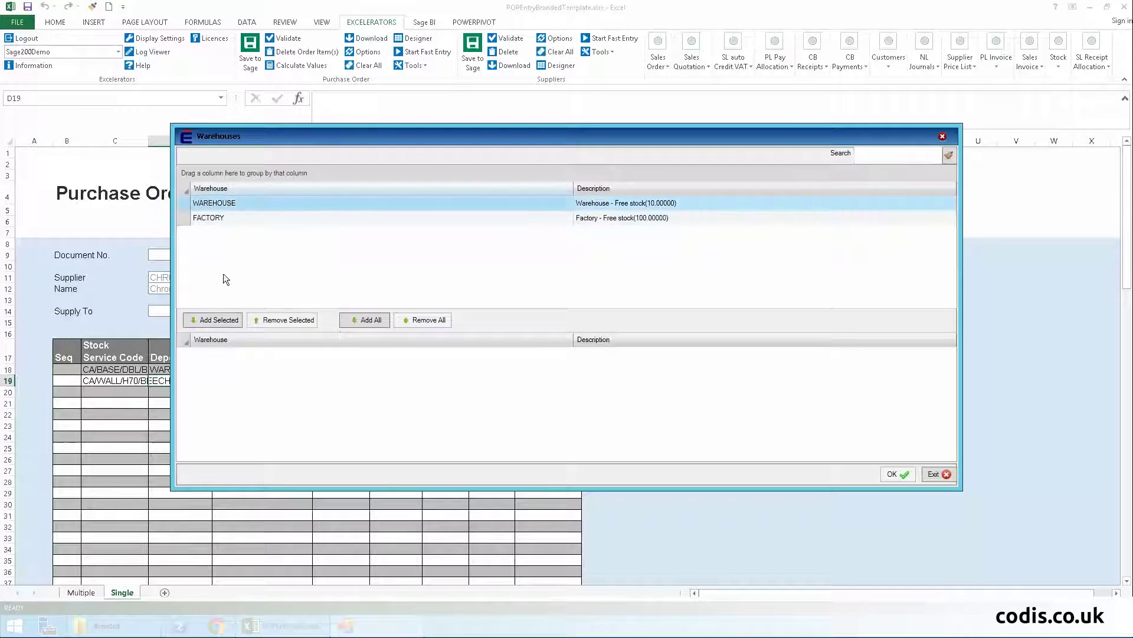
{"action": "double_click", "coordinate": [266, 195]}
{"action": "left_click", "coordinate": [903, 483]}
- Set line 19's quantity to 6 and calculate the order's prices and line values
{"action": "left_click", "coordinate": [337, 381]}
{"action": "type", "text": "6"}
{"action": "key", "text": "Return"}
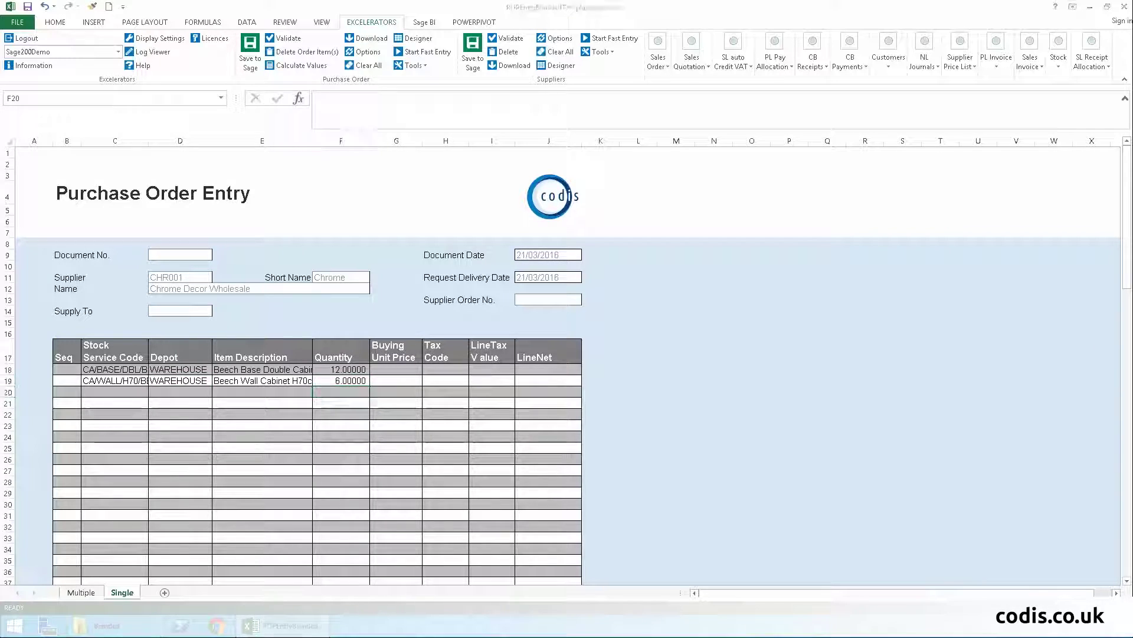
{"action": "left_click", "coordinate": [298, 67]}
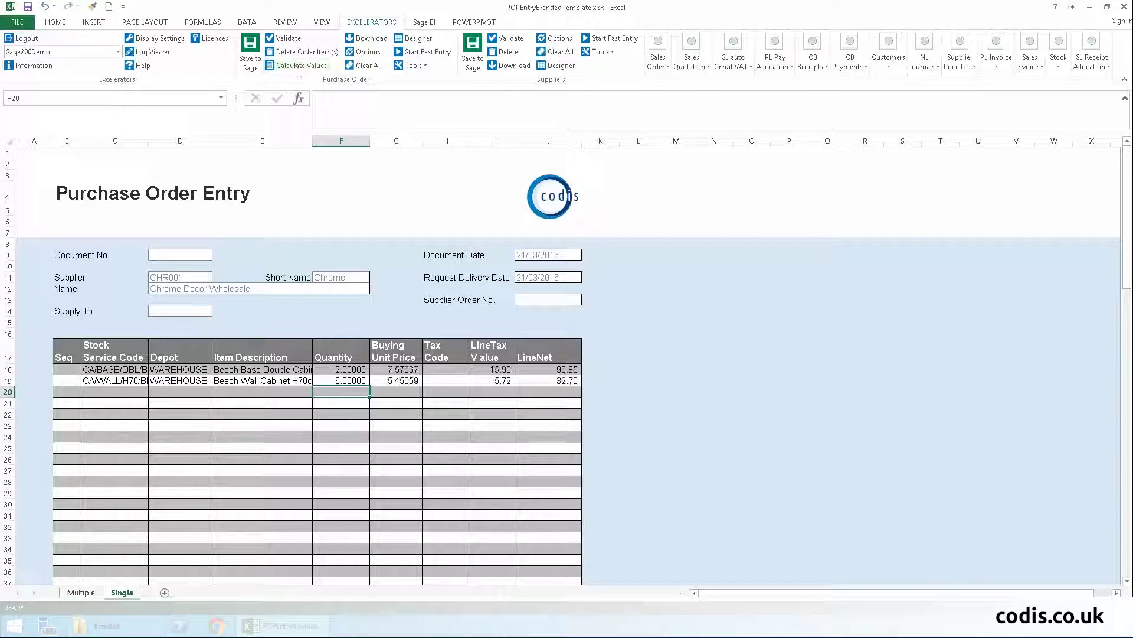
- Total the LineNet column in J16 with =SUM(J18:J19), giving 123.55
{"action": "left_click", "coordinate": [533, 335]}
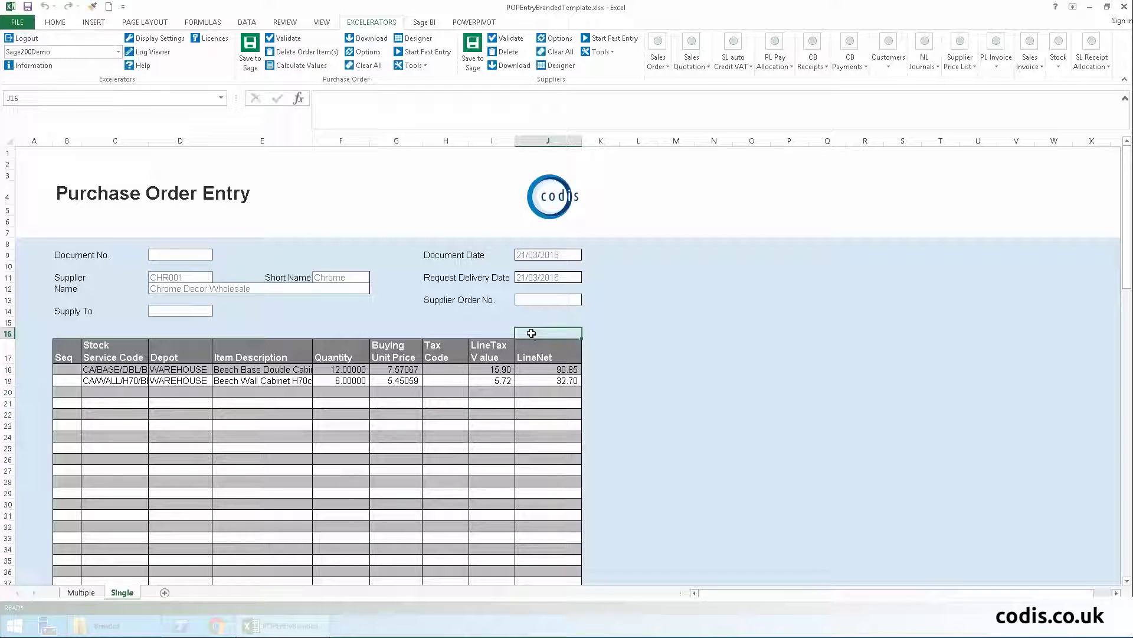
{"action": "type", "text": "=SUM("}
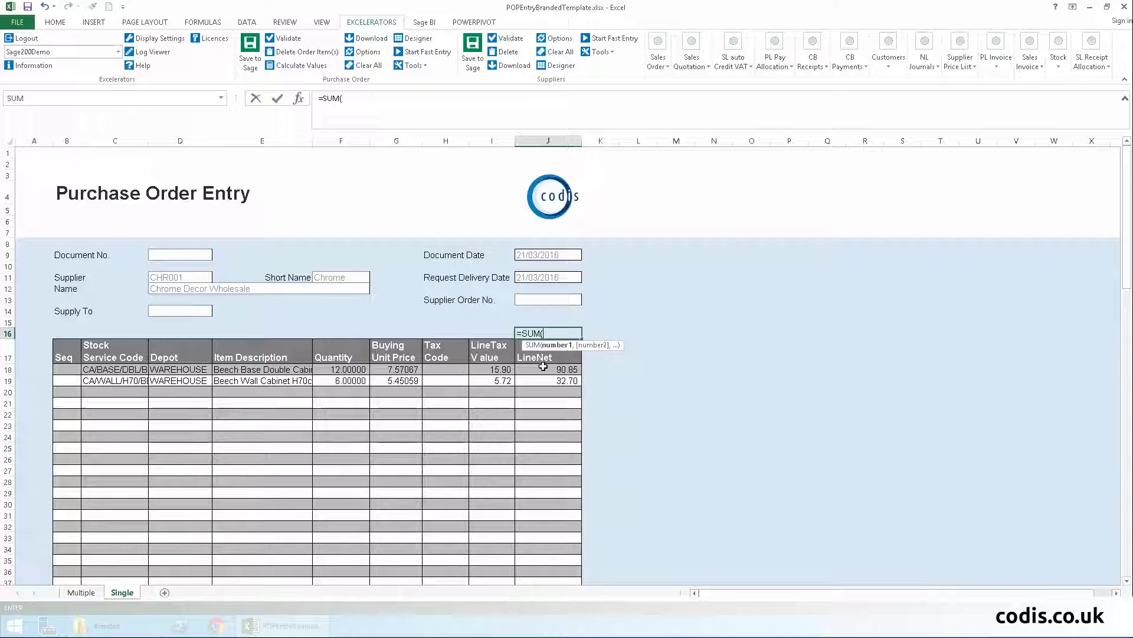
{"action": "left_click_drag", "start_coordinate": [543, 370], "coordinate": [545, 381]}
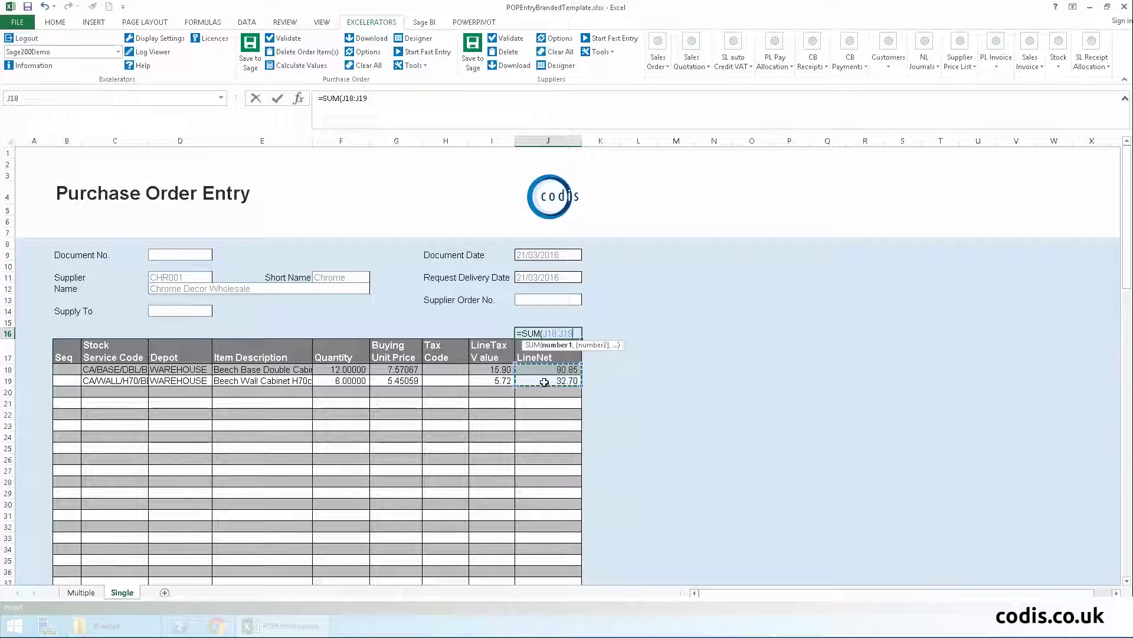
{"action": "key", "text": "Return"}
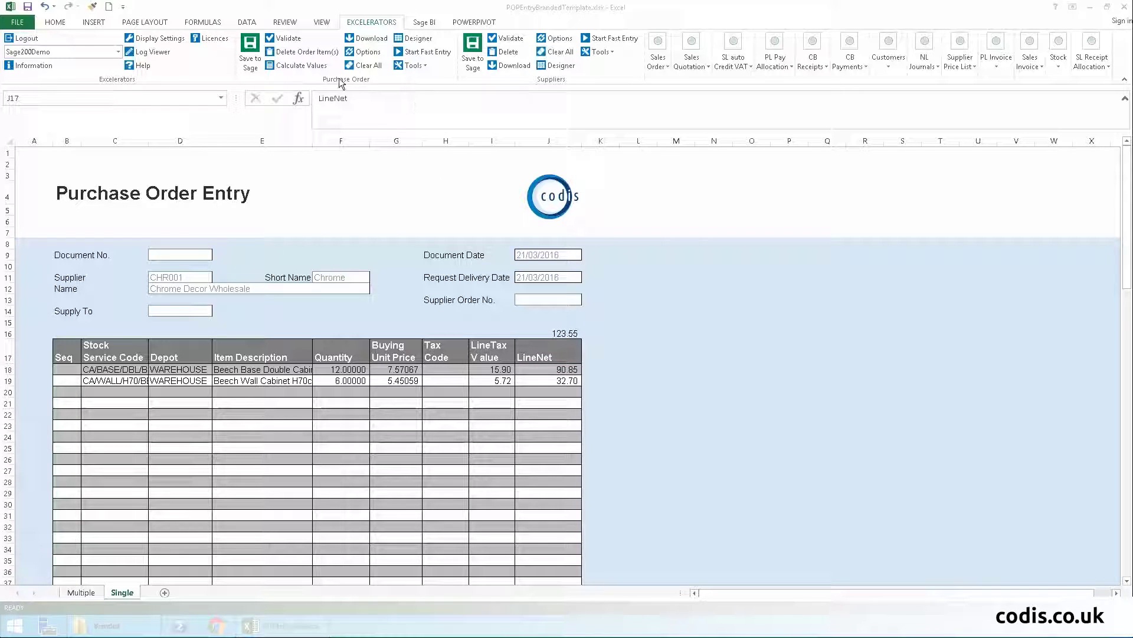
{"action": "left_click", "coordinate": [288, 40]}
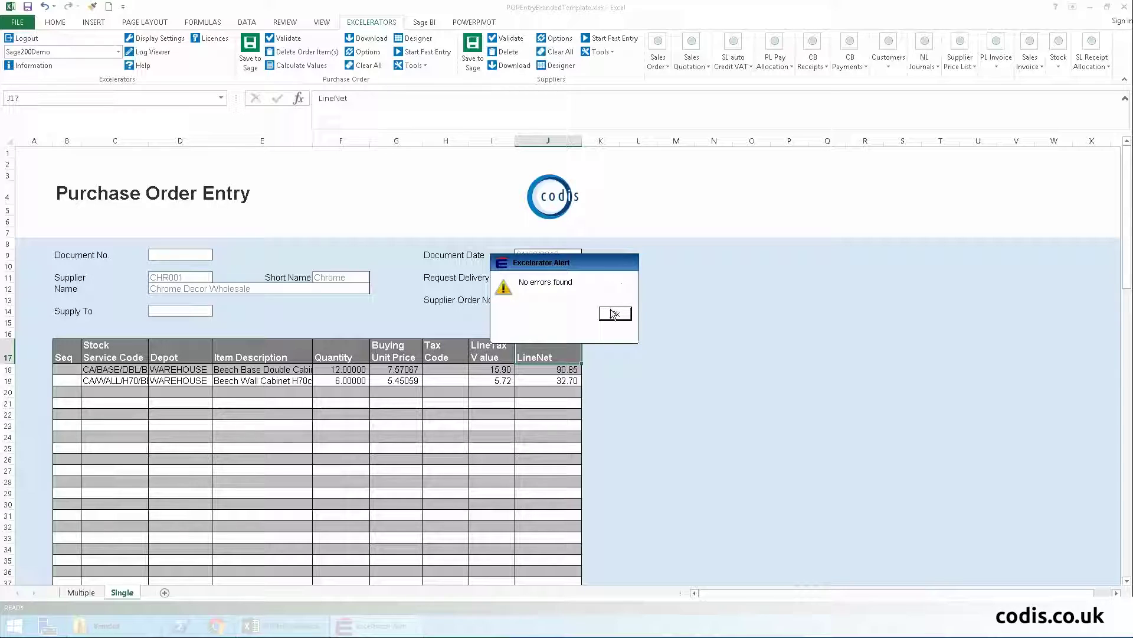
{"action": "left_click", "coordinate": [614, 314]}
{"action": "left_click", "coordinate": [251, 48]}
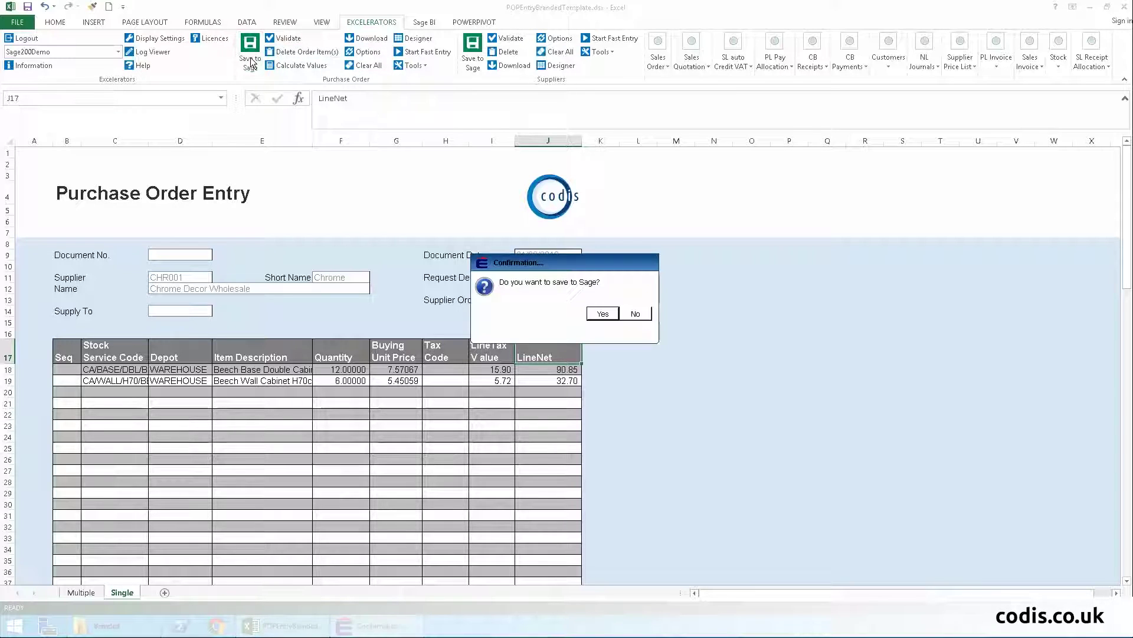
{"action": "left_click", "coordinate": [603, 314]}
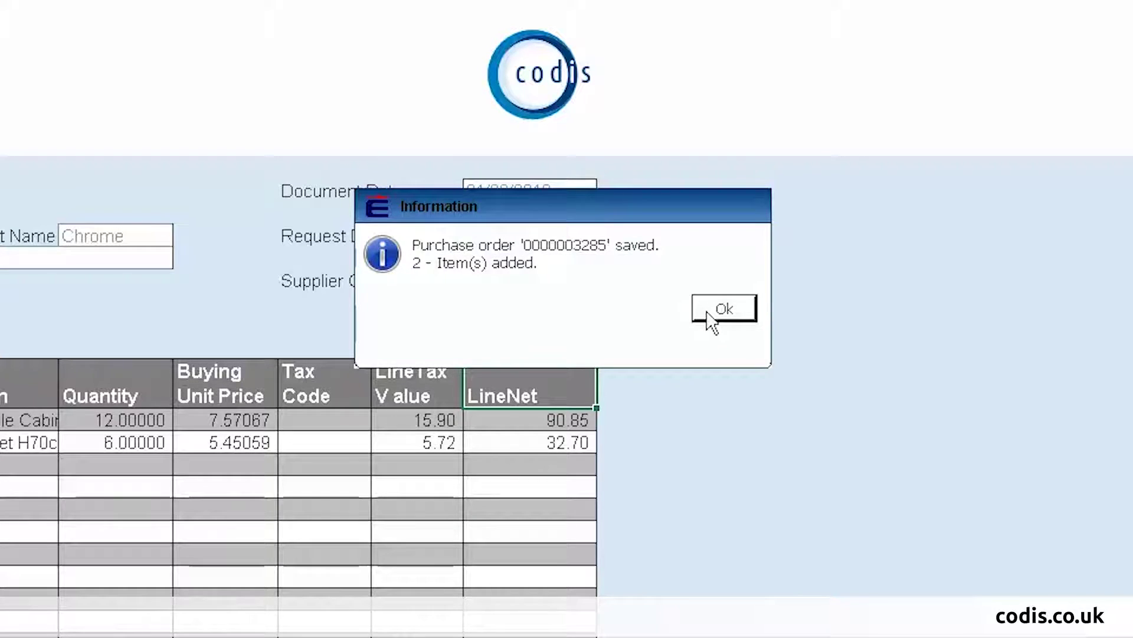
{"action": "left_click", "coordinate": [646, 314]}
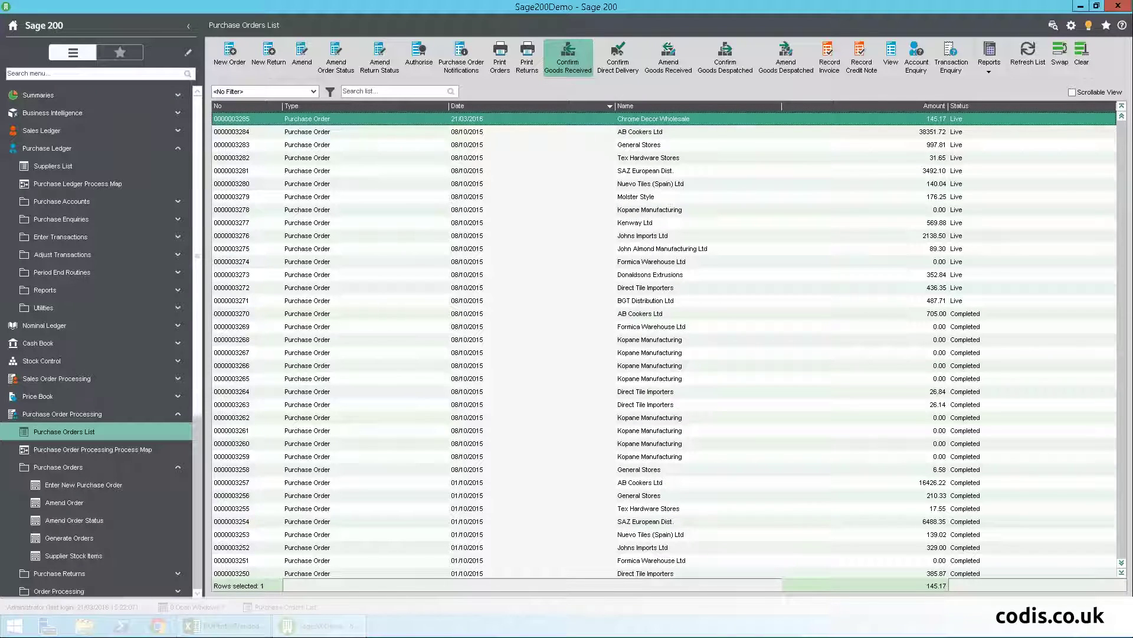
{"action": "double_click", "coordinate": [529, 118]}
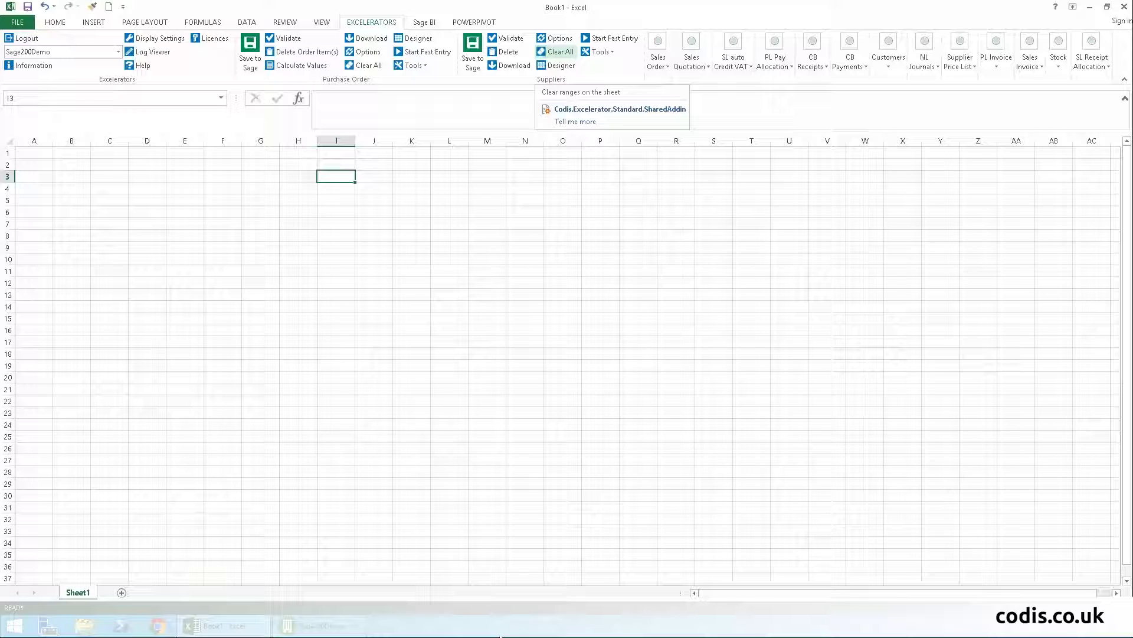
- Open the Purchase Order Excelerator Designer and expand its Download Only group
{"action": "left_click", "coordinate": [417, 38]}
{"action": "left_click", "coordinate": [877, 221]}
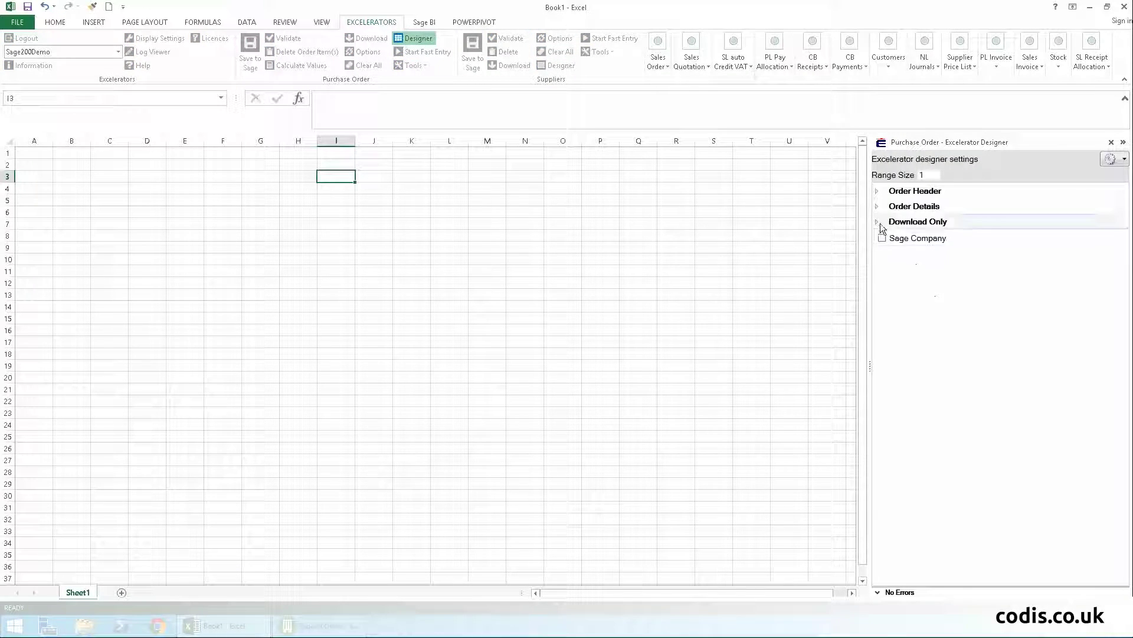
- Clear the range size, then add Document Number, Supplier, Account Name and Document Date columns
{"action": "left_click", "coordinate": [876, 206]}
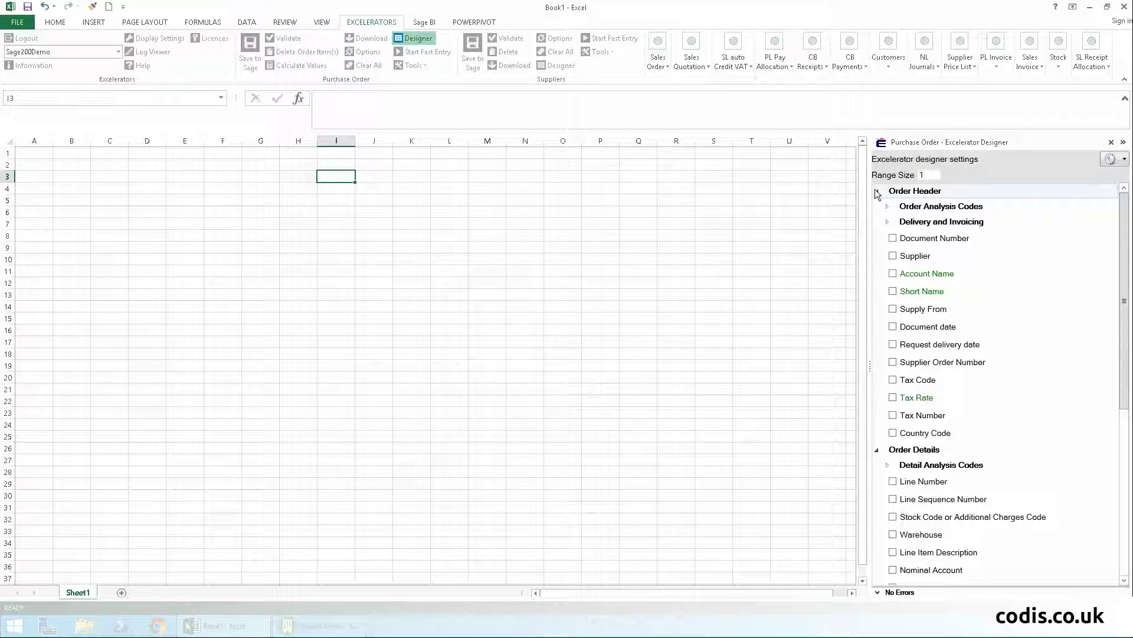
{"action": "mouse_move", "coordinate": [1125, 243]}
{"action": "left_mouse_down"}
{"action": "mouse_move", "coordinate": [1125, 390]}
{"action": "mouse_move", "coordinate": [1126, 244]}
{"action": "left_mouse_up"}
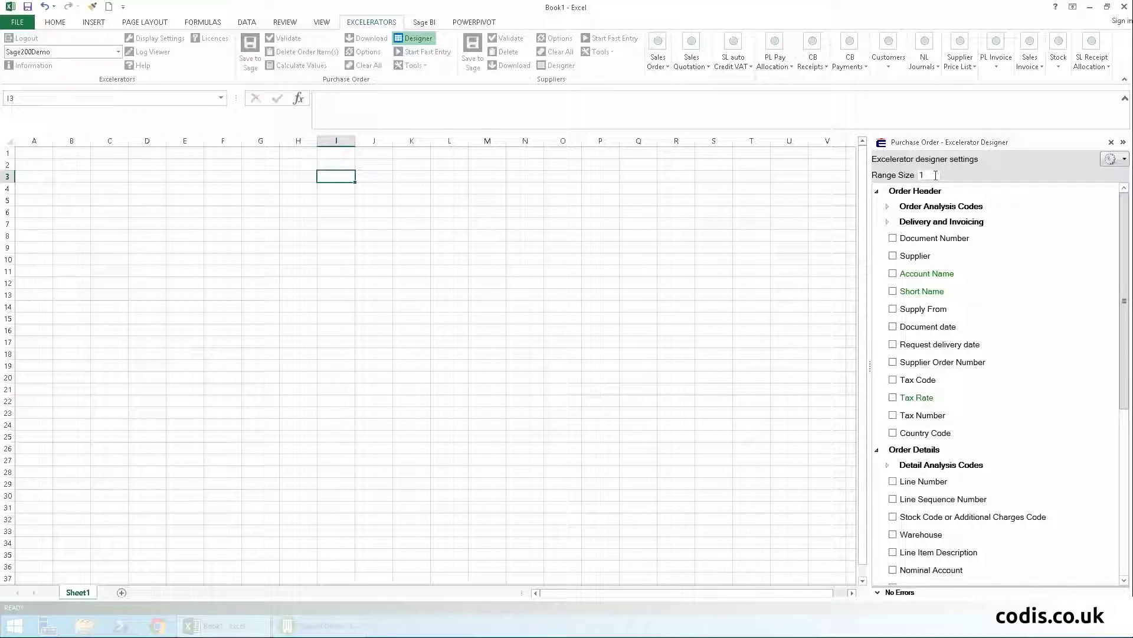
{"action": "key", "text": "BackSpace"}
{"action": "type", "text": "300"}
{"action": "left_click", "coordinate": [892, 238]}
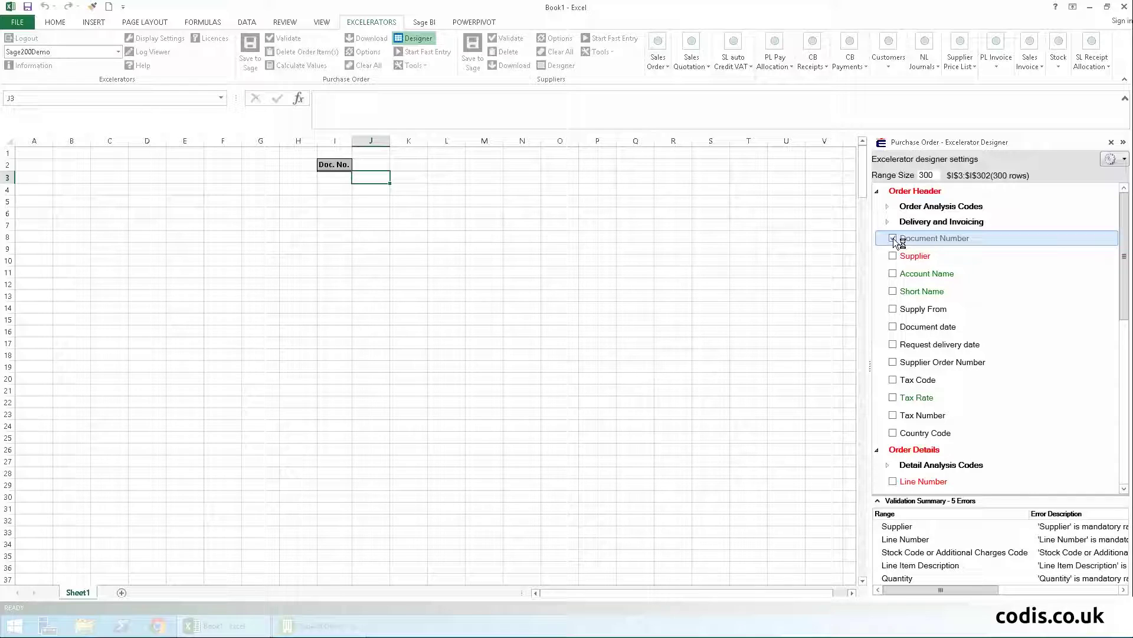
{"action": "left_click", "coordinate": [892, 255]}
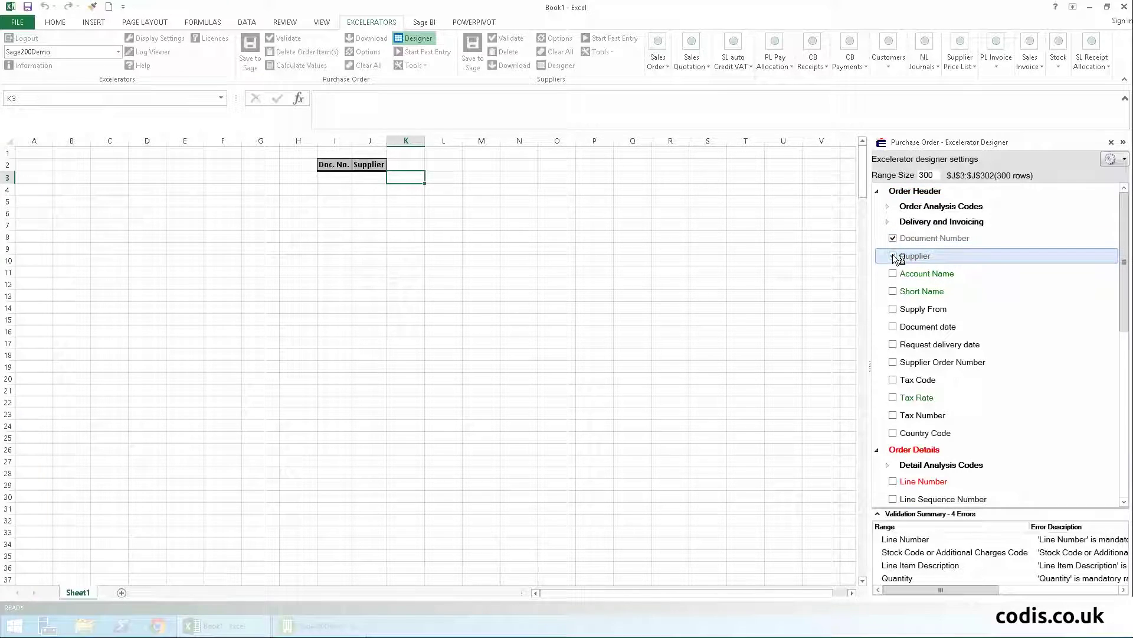
{"action": "left_click", "coordinate": [892, 274]}
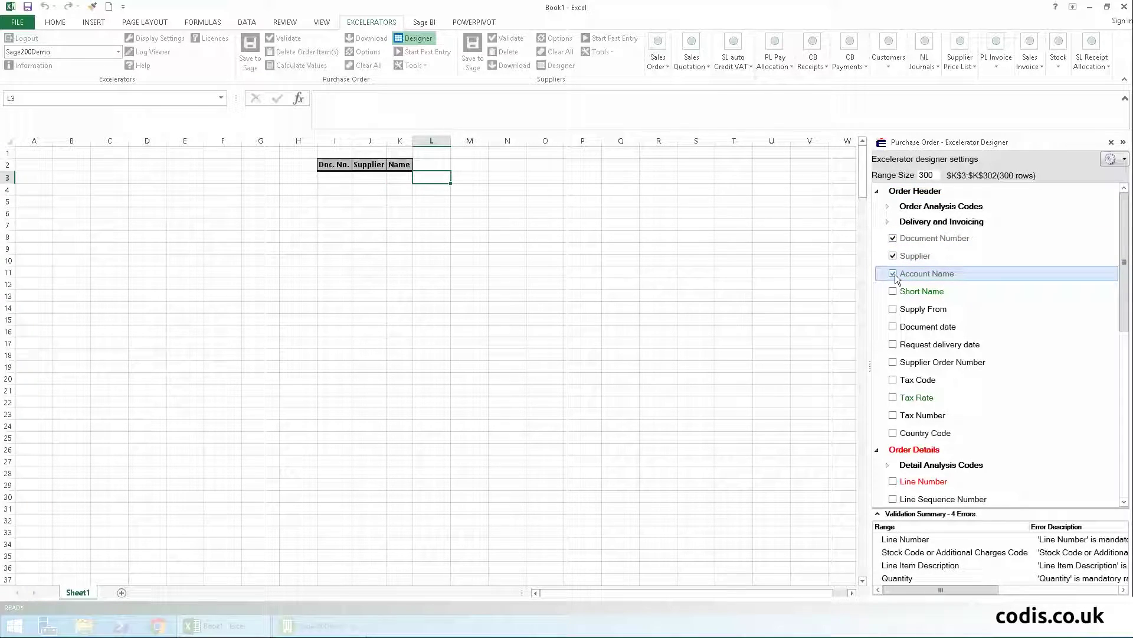
{"action": "left_click", "coordinate": [893, 327]}
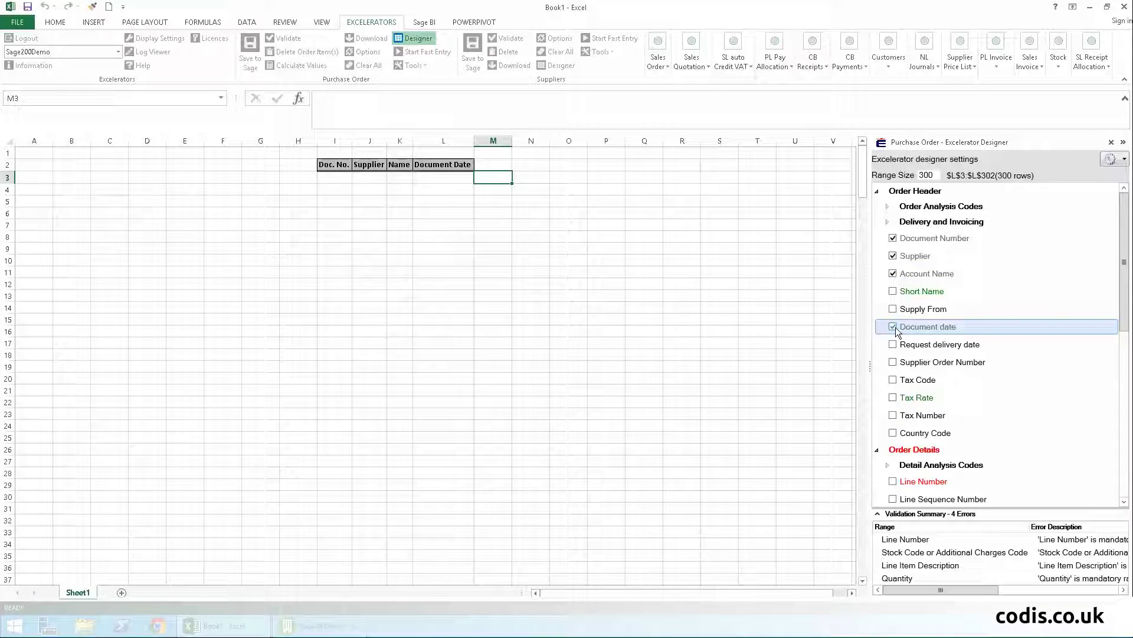
- Add line number, stock code, warehouse, description, quantity, buying price and AnalysisCode1 columns
{"action": "left_click", "coordinate": [893, 481]}
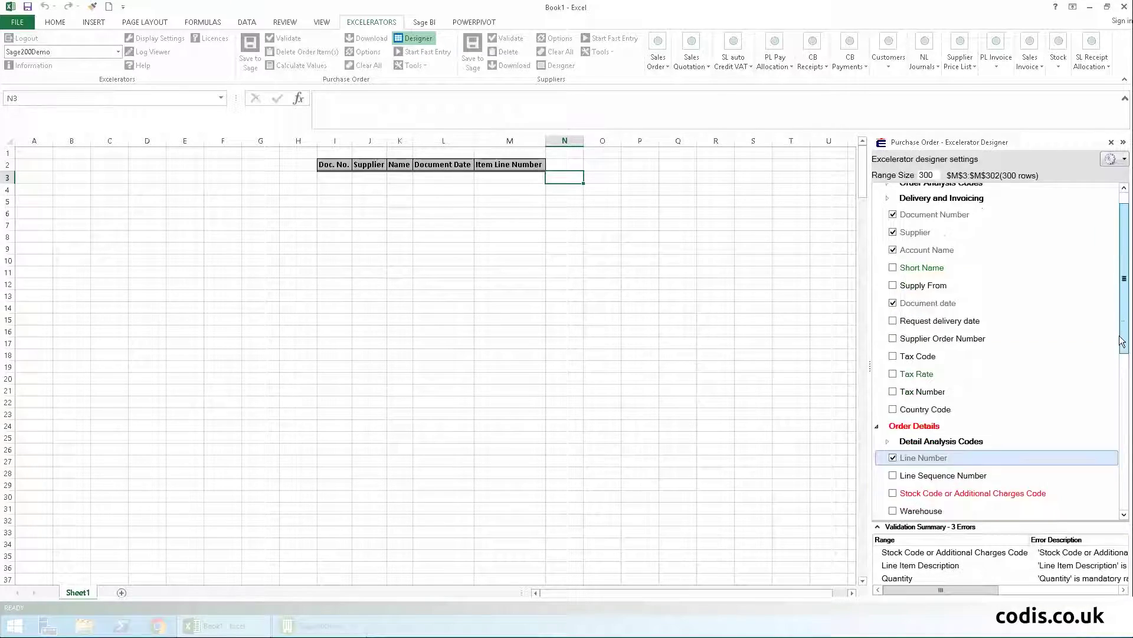
{"action": "scroll", "coordinate": [1104, 352], "scroll_direction": "down", "scroll_amount": 3}
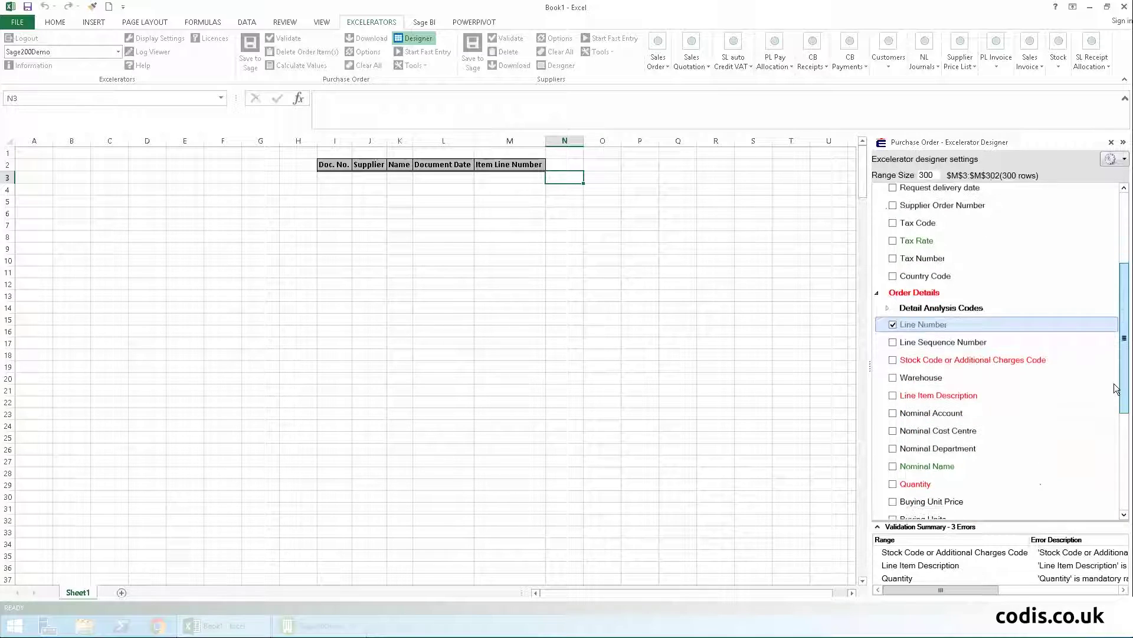
{"action": "left_click", "coordinate": [893, 360]}
{"action": "left_click", "coordinate": [892, 377]}
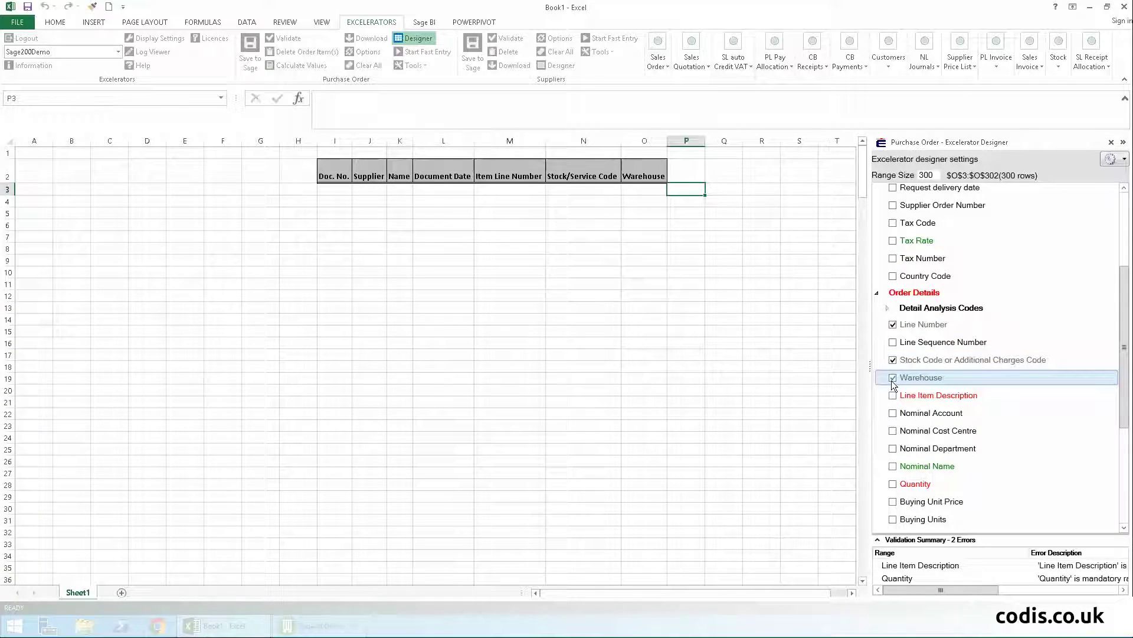
{"action": "left_click", "coordinate": [893, 396]}
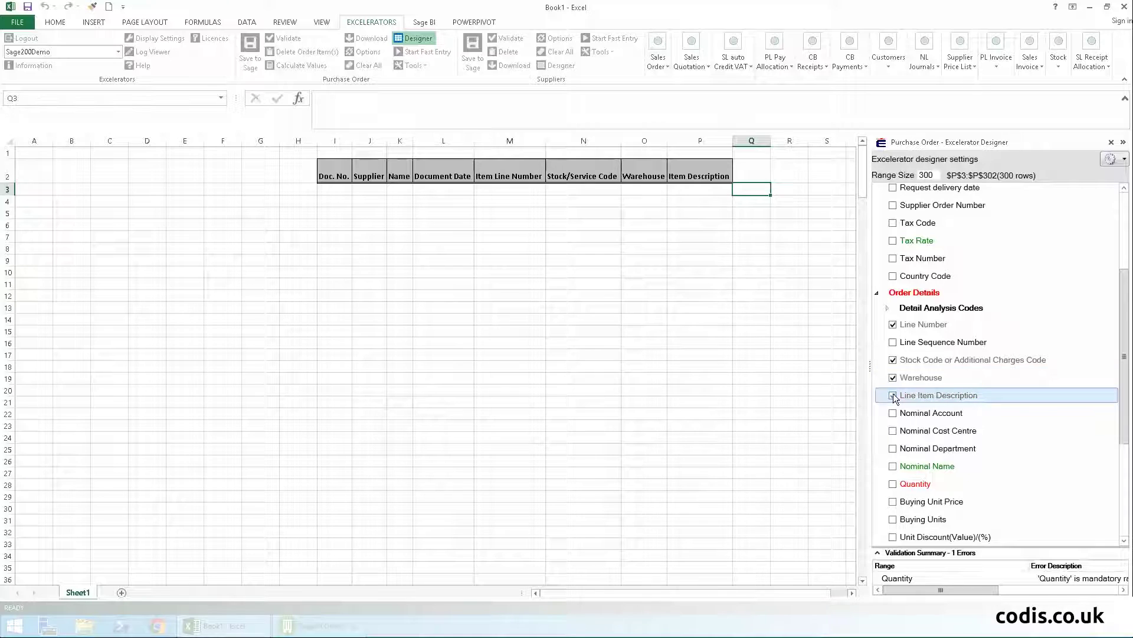
{"action": "left_click", "coordinate": [893, 484]}
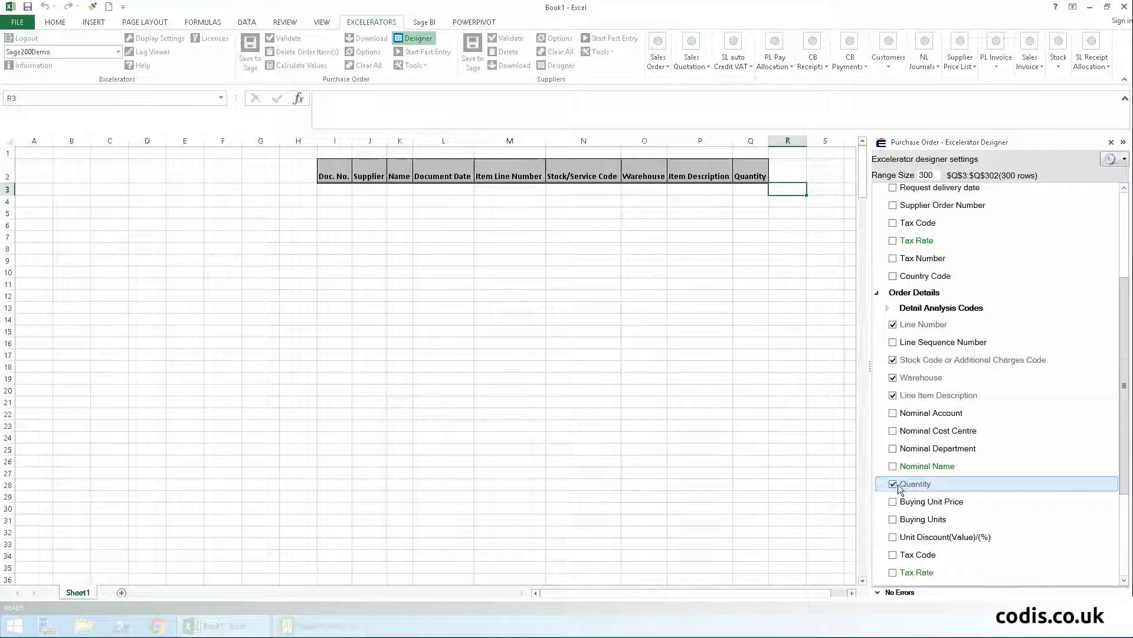
{"action": "left_click", "coordinate": [893, 501]}
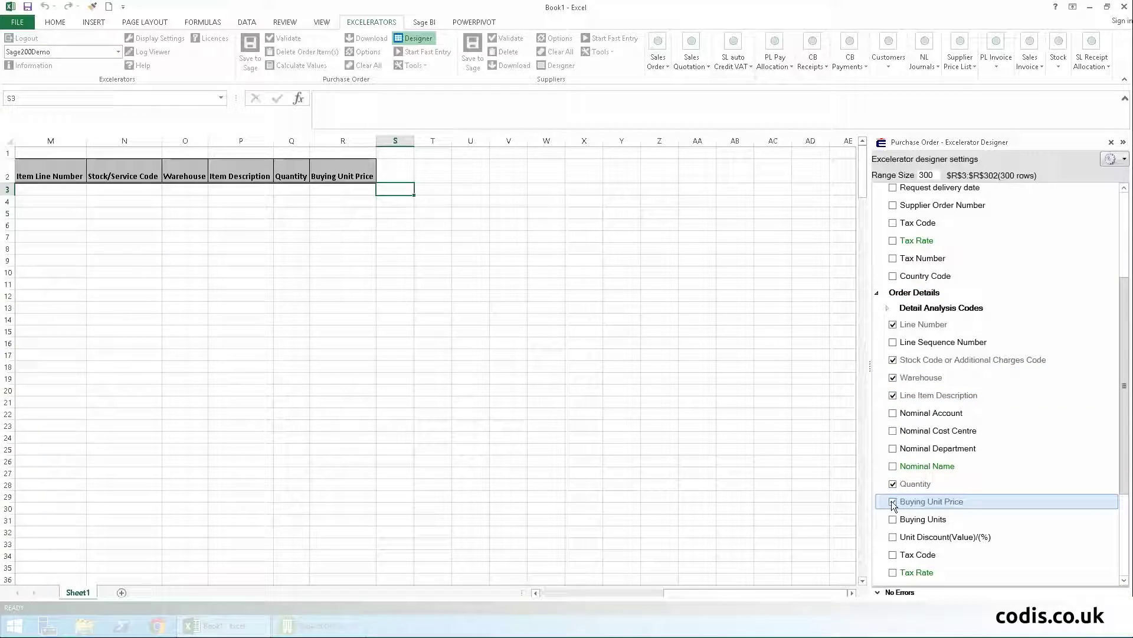
{"action": "left_click_drag", "start_coordinate": [1125, 469], "coordinate": [1118, 535]}
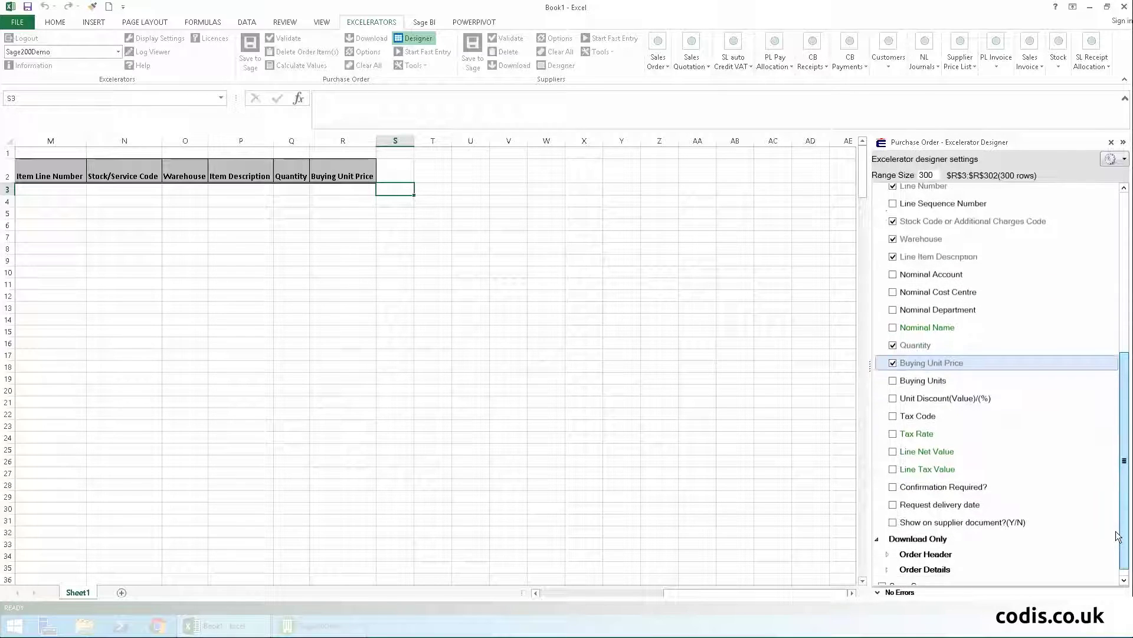
{"action": "scroll", "coordinate": [1000, 355], "scroll_direction": "up", "scroll_amount": 10}
{"action": "left_click", "coordinate": [889, 209]}
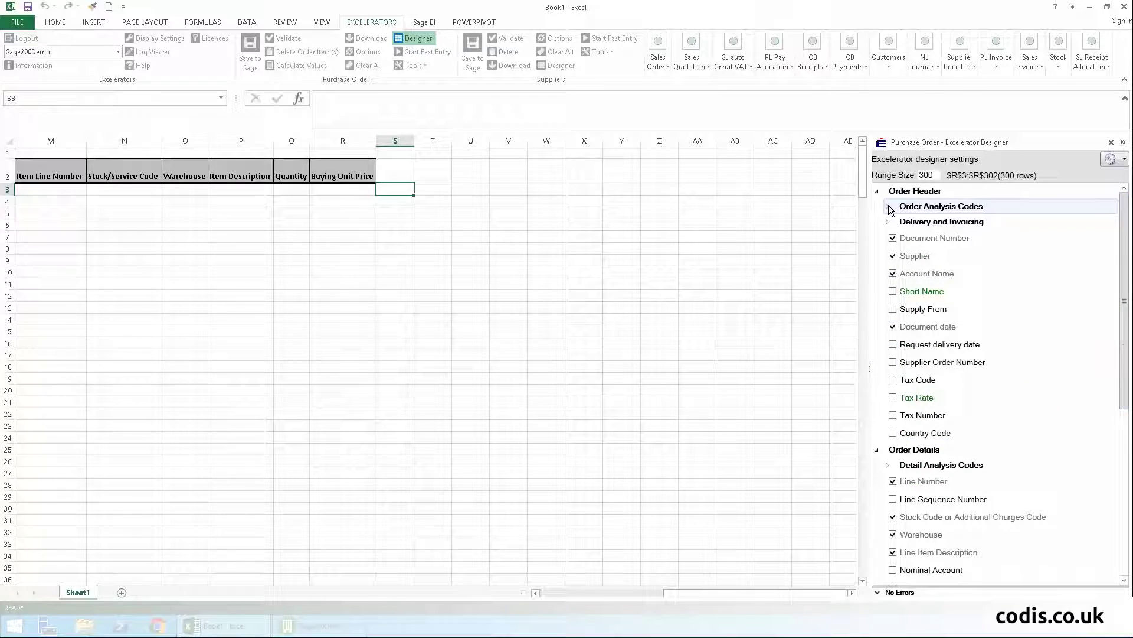
{"action": "left_click", "coordinate": [903, 223]}
{"action": "left_click_drag", "start_coordinate": [735, 594], "coordinate": [620, 595]}
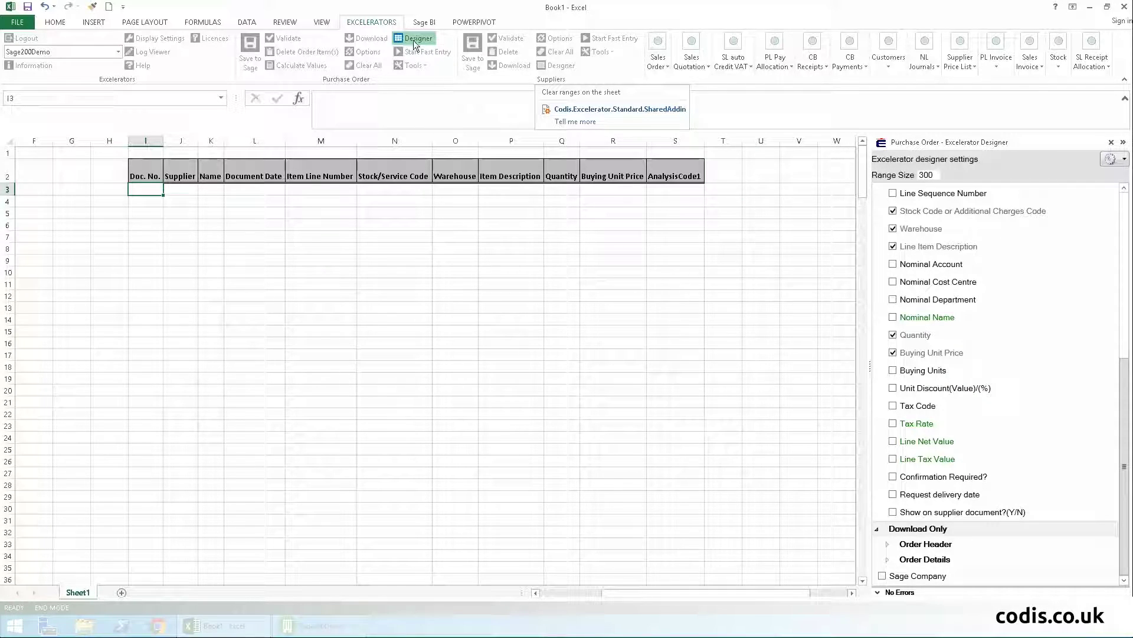
{"action": "left_click", "coordinate": [415, 39]}
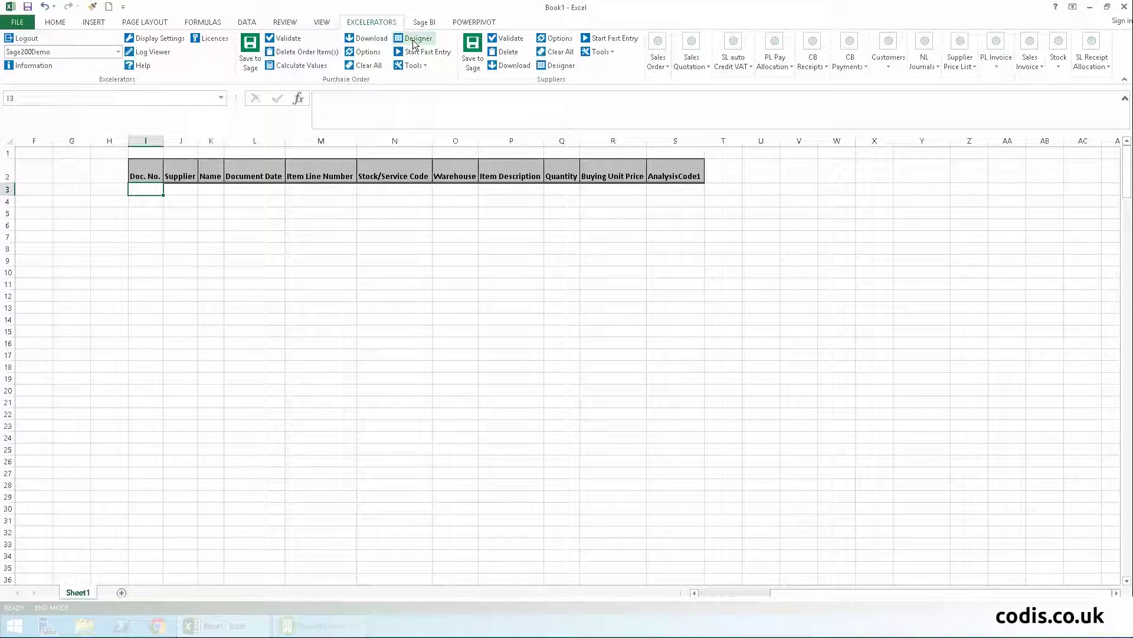
{"action": "left_click", "coordinate": [367, 39]}
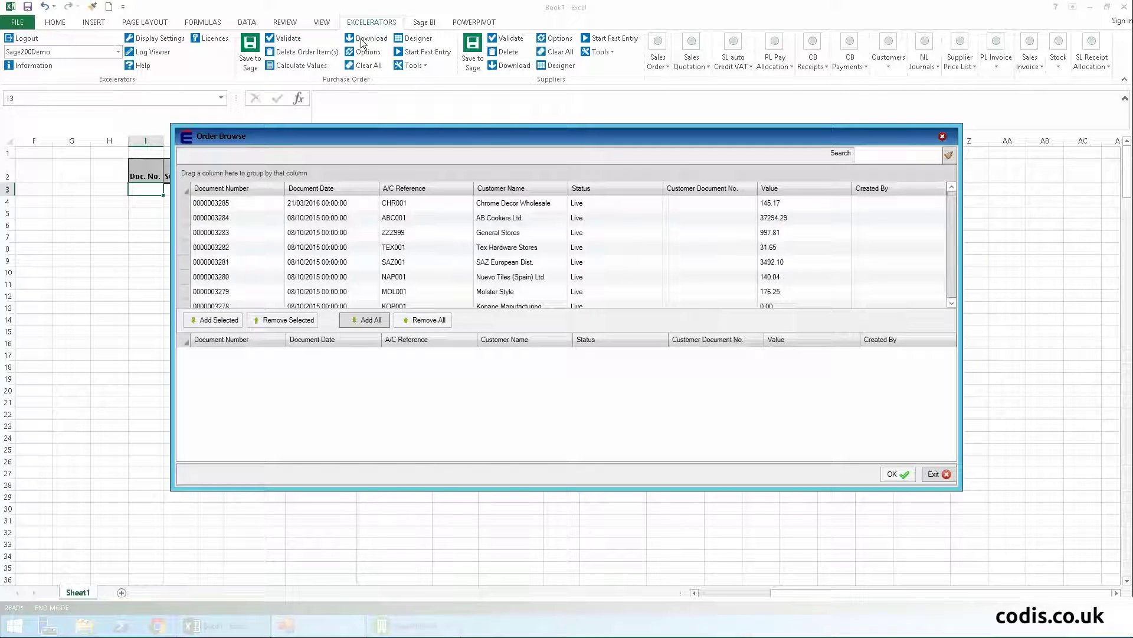
{"action": "type", "text": "K"}
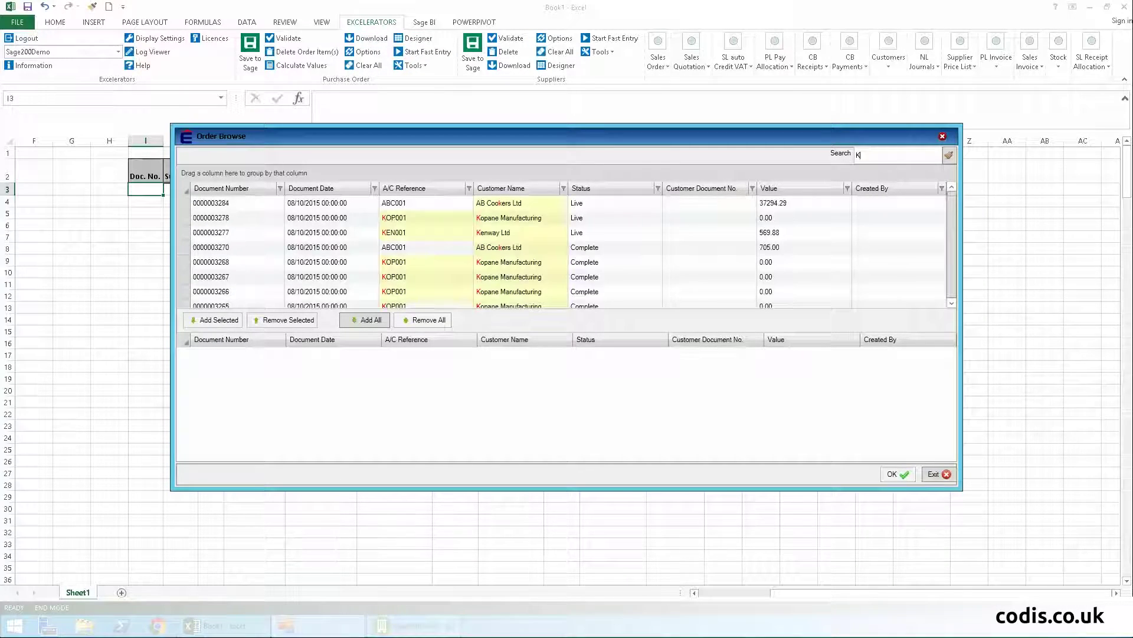
{"action": "left_click", "coordinate": [629, 202]}
{"action": "left_click", "coordinate": [585, 217]}
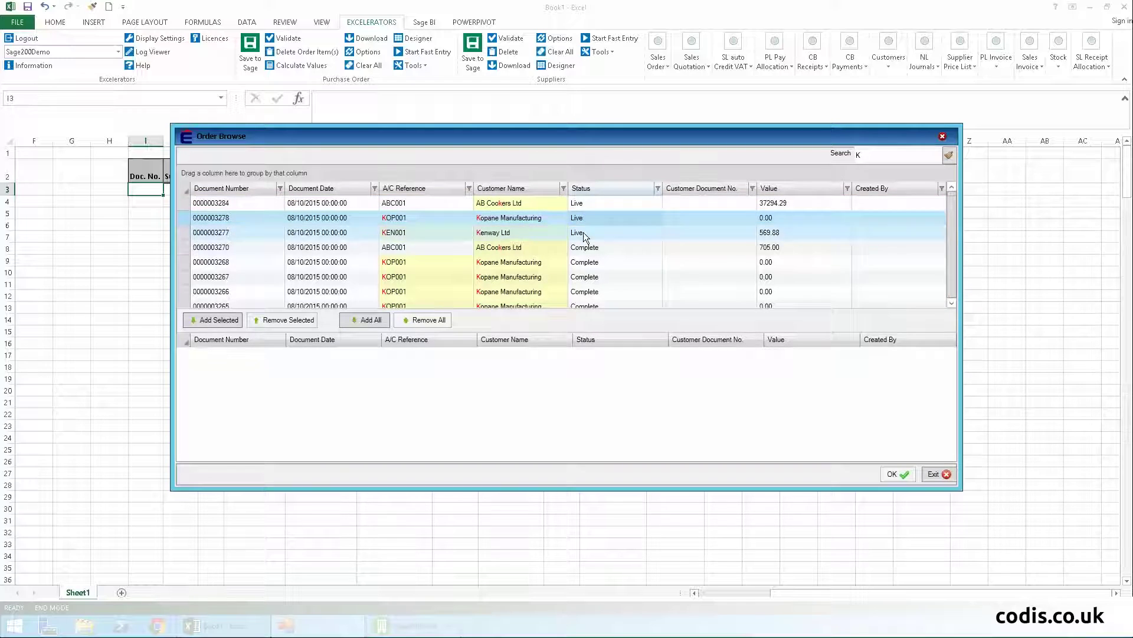
{"action": "key", "text": "Return"}
{"action": "left_click_drag", "start_coordinate": [952, 250], "coordinate": [952, 302]}
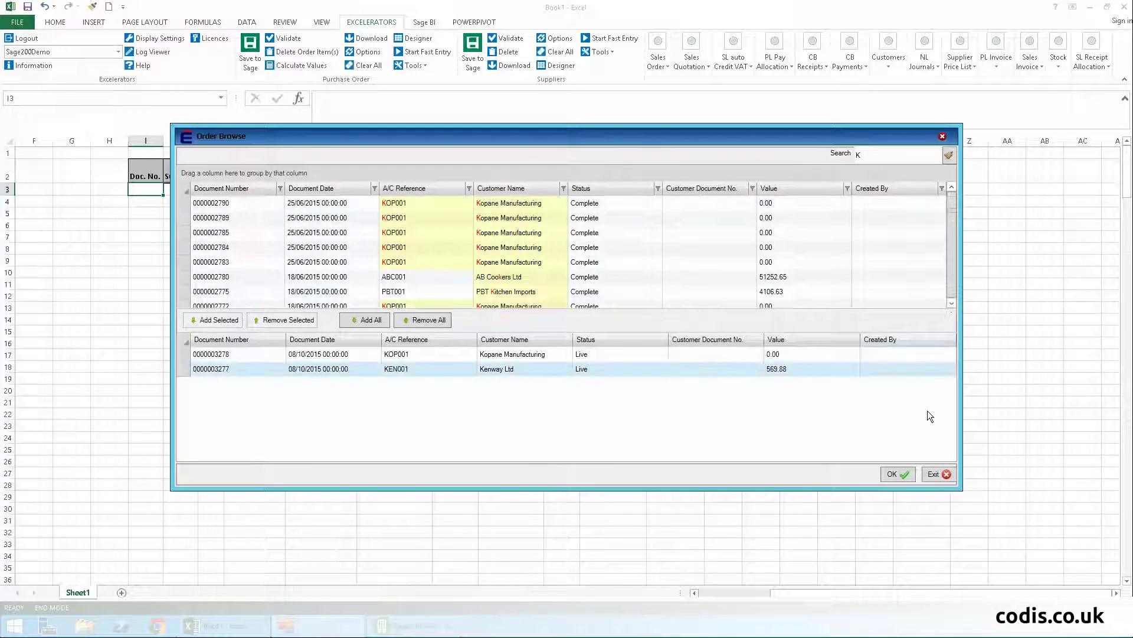
{"action": "left_click", "coordinate": [896, 474]}
- Clear the sheet to load the orders, then set the meat slicer quantity to 25
{"action": "left_click", "coordinate": [599, 316]}
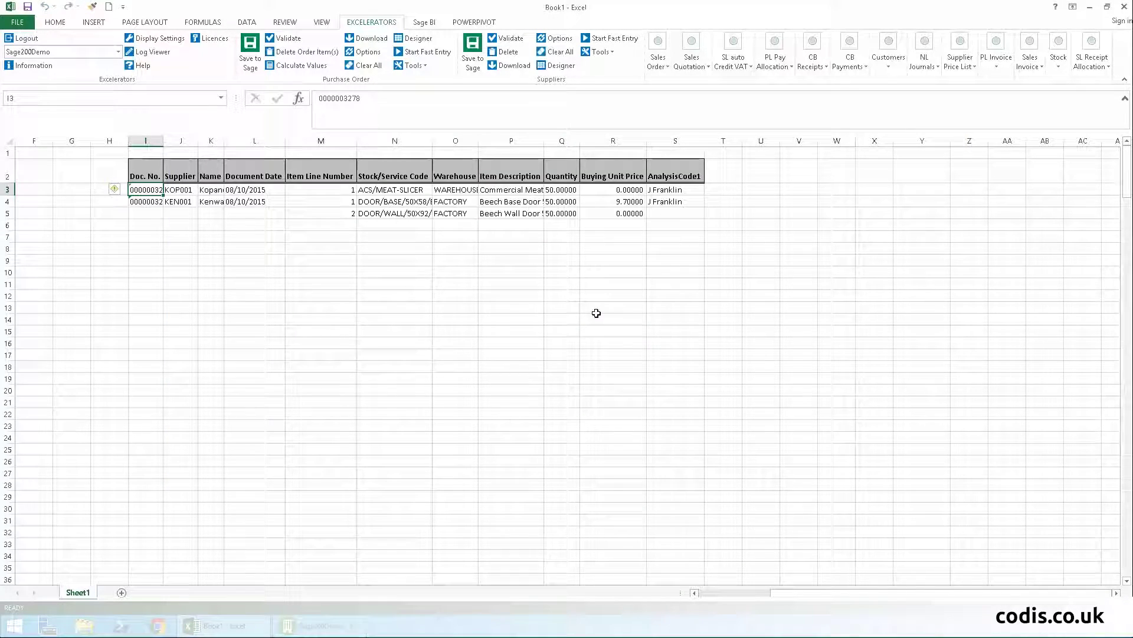
{"action": "left_click", "coordinate": [372, 427]}
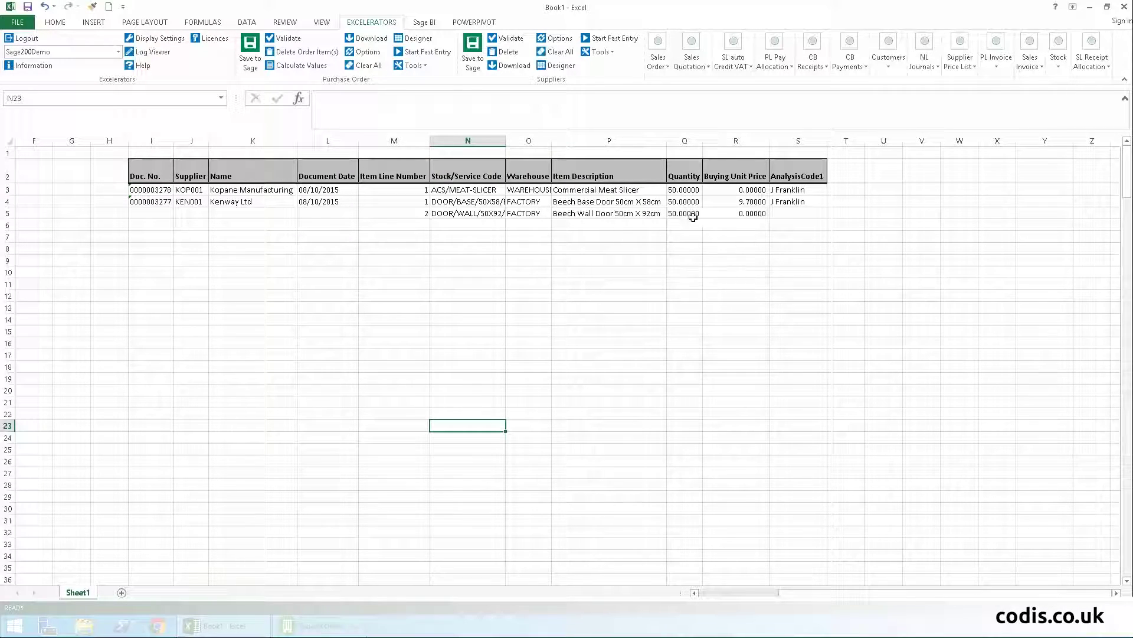
{"action": "left_click", "coordinate": [683, 190]}
{"action": "type", "text": "25"}
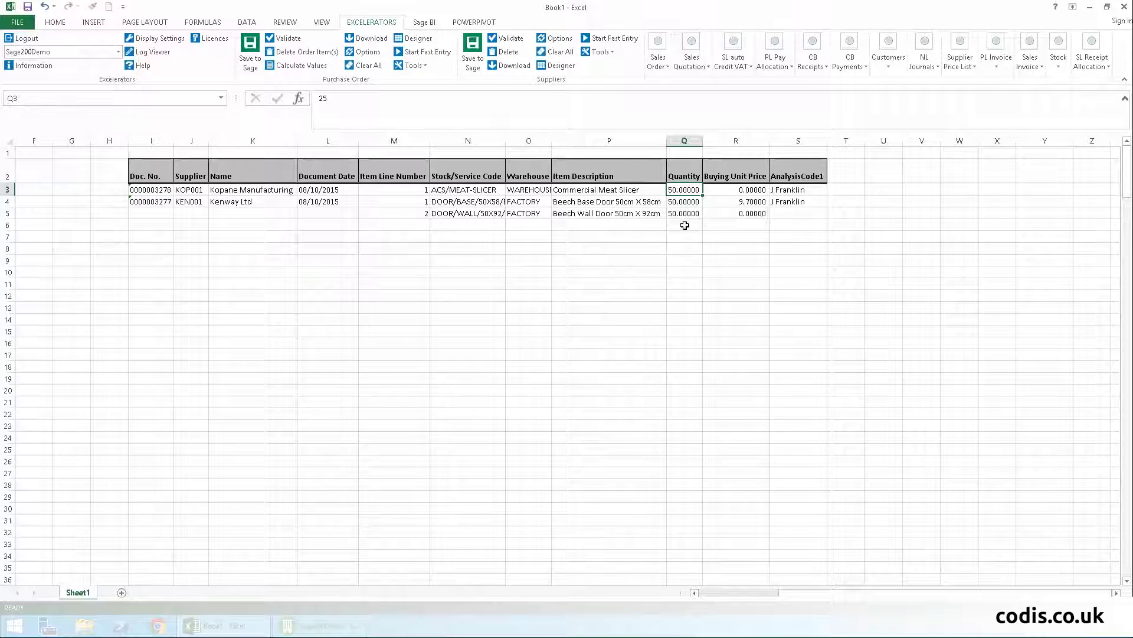
{"action": "left_click", "coordinate": [689, 226]}
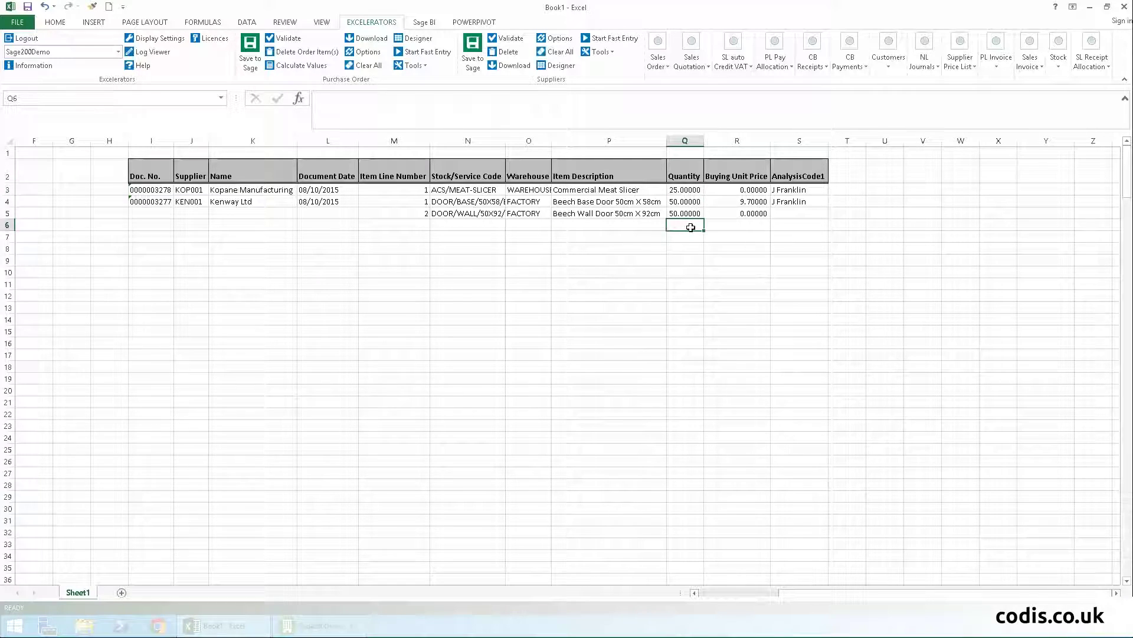
{"action": "left_click", "coordinate": [800, 201]}
{"action": "right_click", "coordinate": [817, 202]}
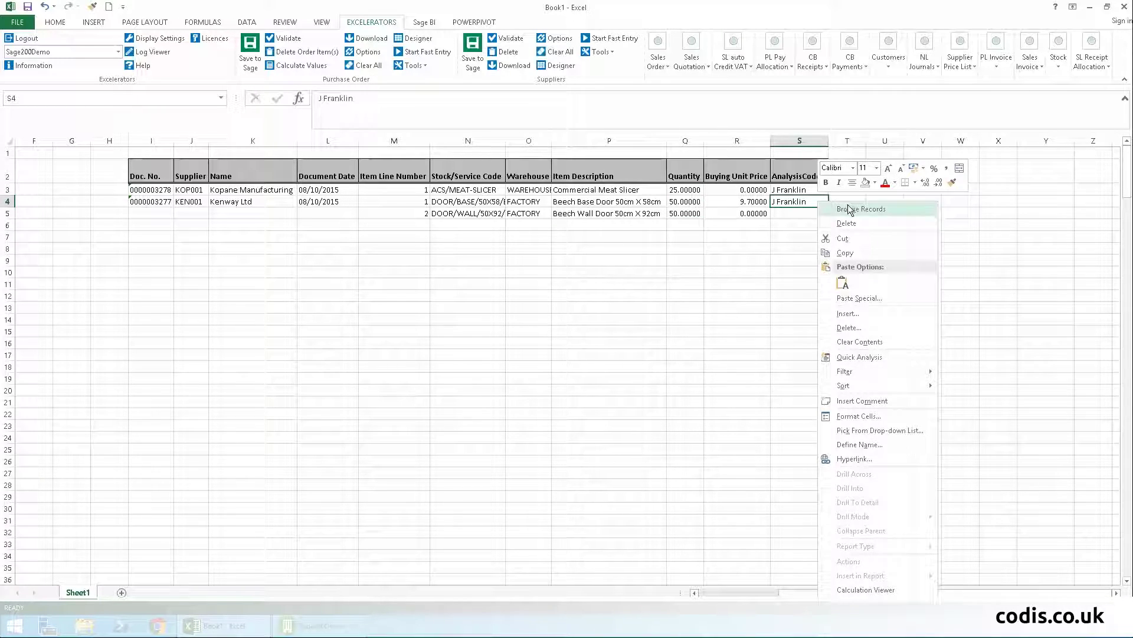
{"action": "left_click", "coordinate": [850, 213]}
{"action": "left_click", "coordinate": [218, 248]}
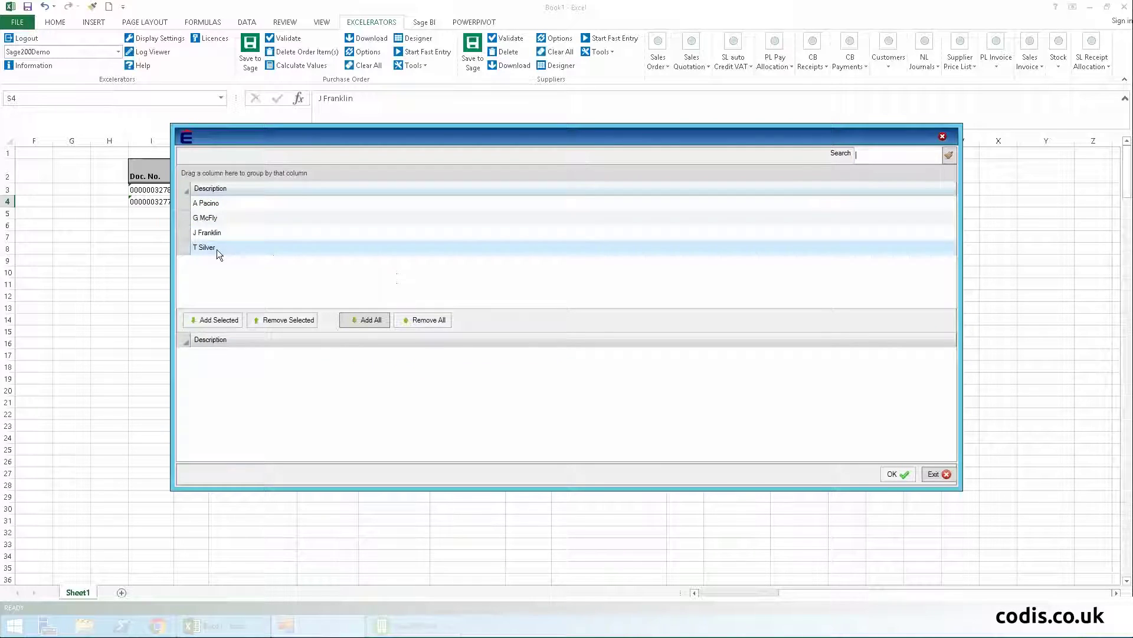
{"action": "left_click", "coordinate": [217, 320]}
{"action": "left_click", "coordinate": [894, 475]}
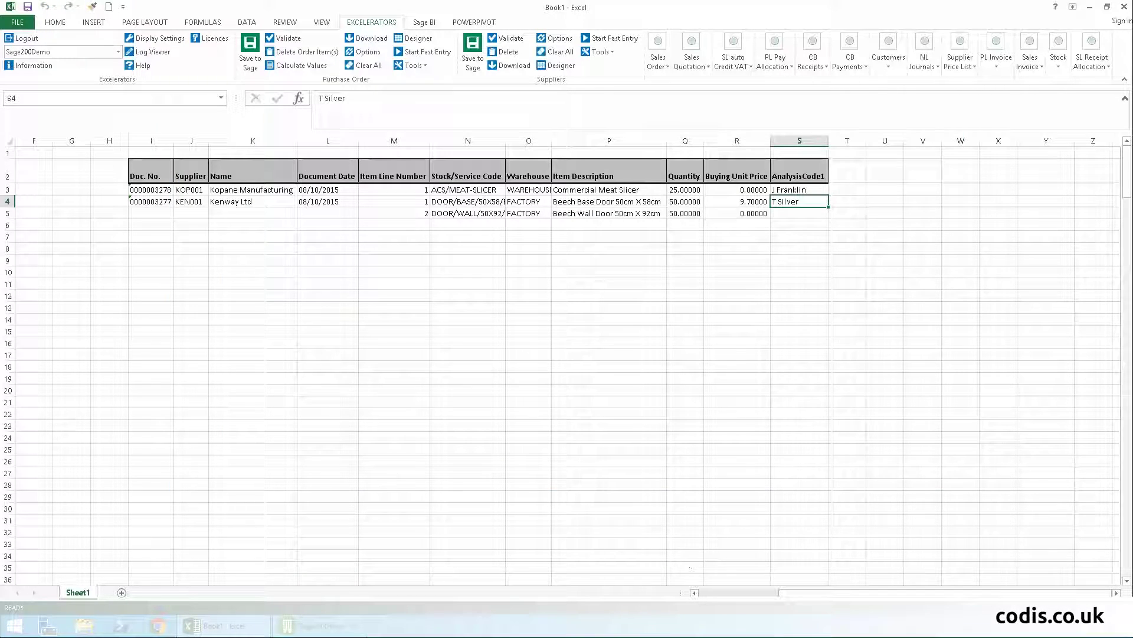
- Validate the edited orders without errors and save them back to Sage
{"action": "left_click", "coordinate": [288, 39]}
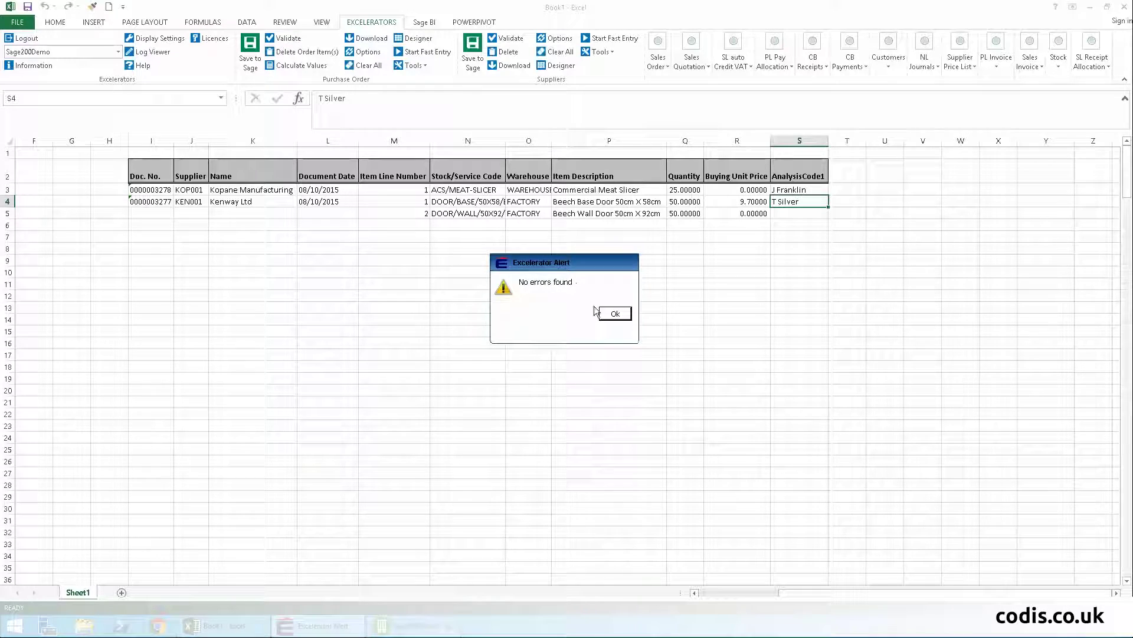
{"action": "left_click", "coordinate": [599, 312]}
{"action": "left_click", "coordinate": [250, 51]}
{"action": "left_click", "coordinate": [602, 314]}
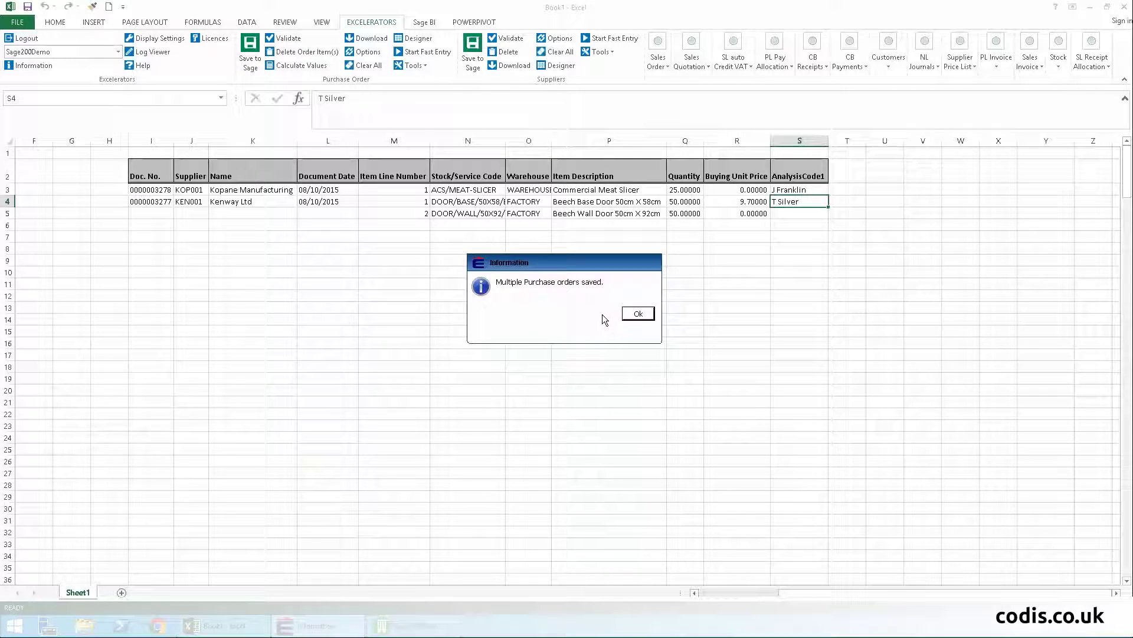
{"action": "left_click", "coordinate": [602, 315]}
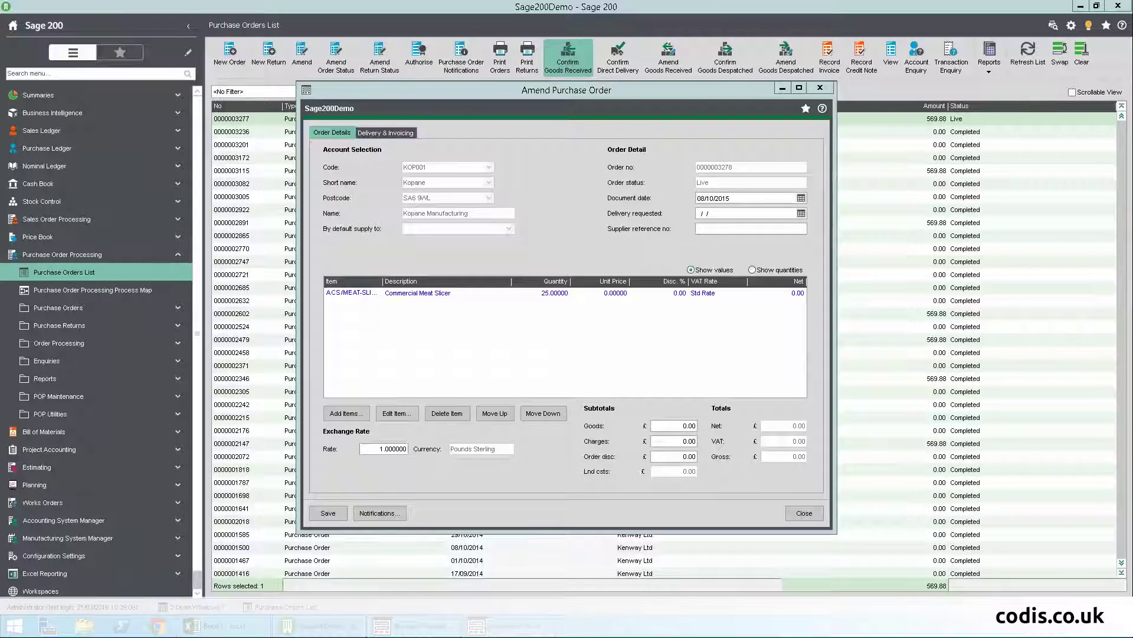